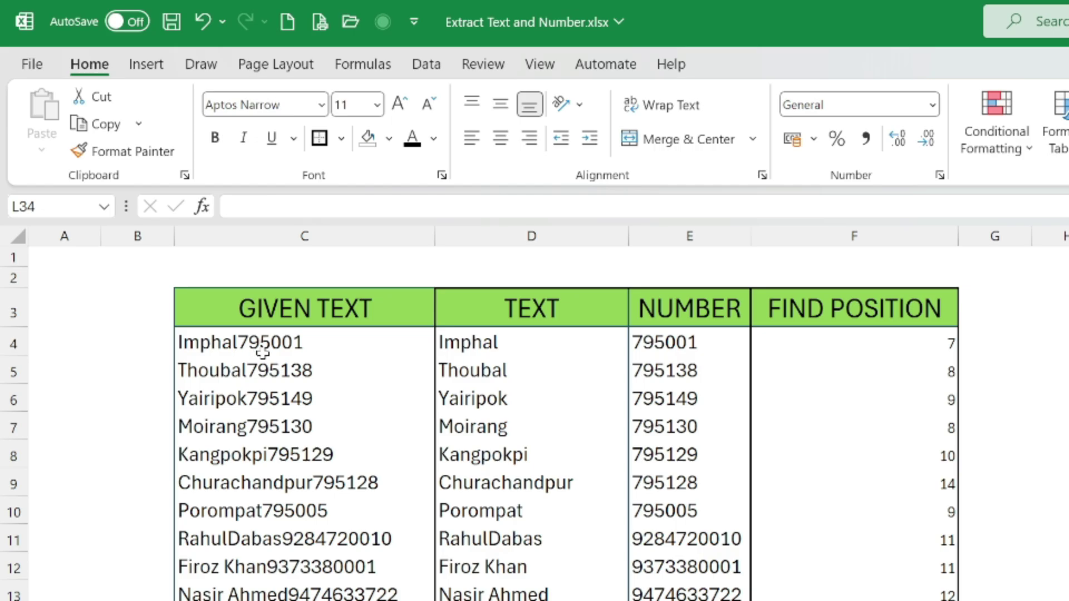
# Clear the existing results below the TEXT, NUMBER and FIND POSITION headers
pyautogui.click(515, 348)
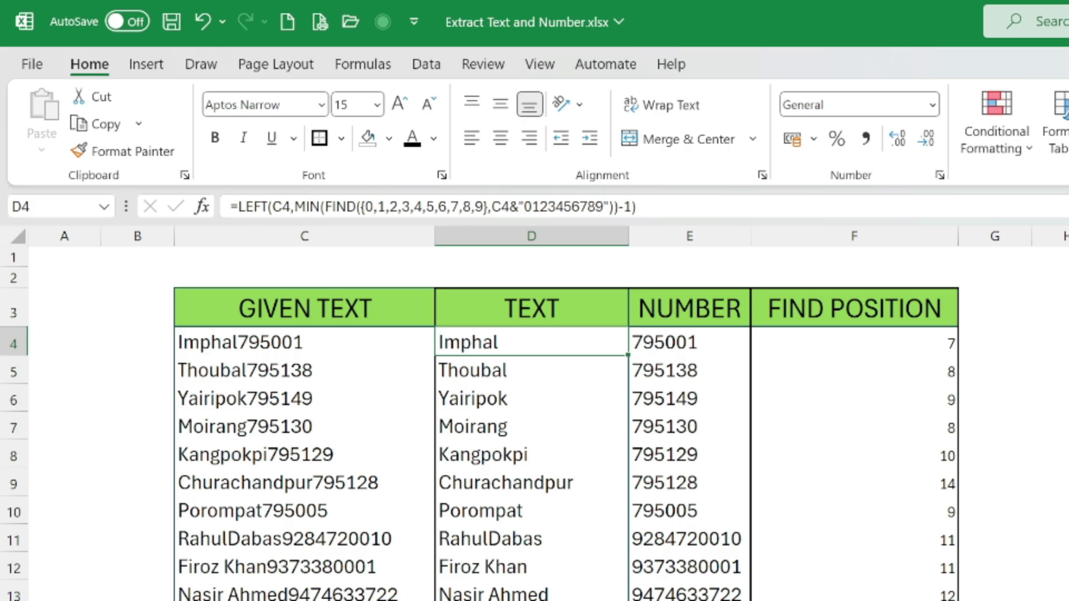
pyautogui.hotkey('ctrl', 'shift', 'Right')
pyautogui.hotkey('ctrl', 'shift', 'Down')
pyautogui.press('Delete')
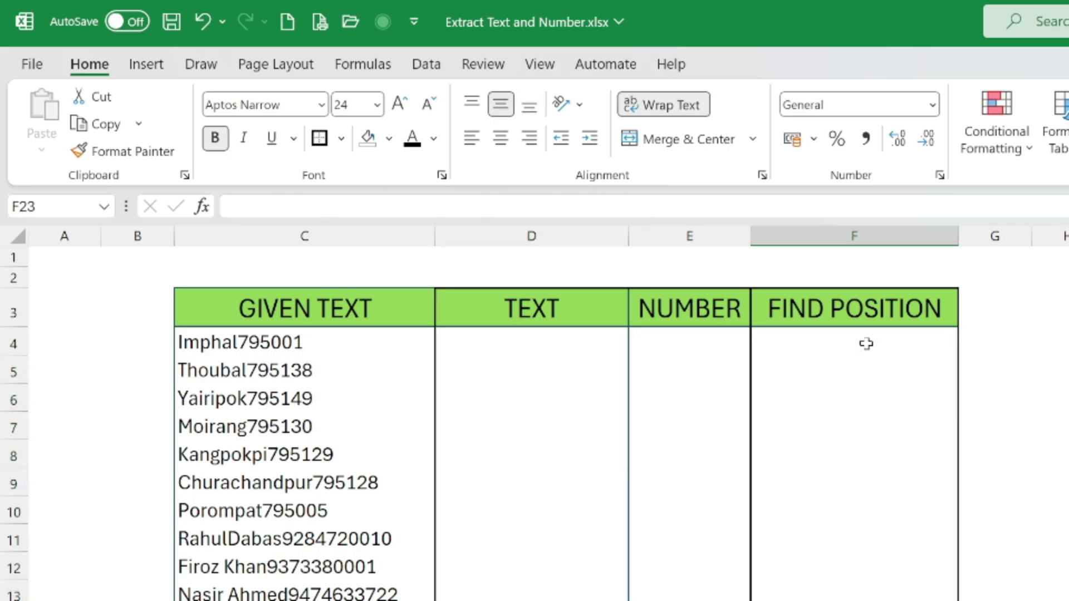
# Begin a FIND formula in F4 with the array {0,1,2,3,4,5,6,7,8,9} as the text to find
pyautogui.doubleClick(866, 344)
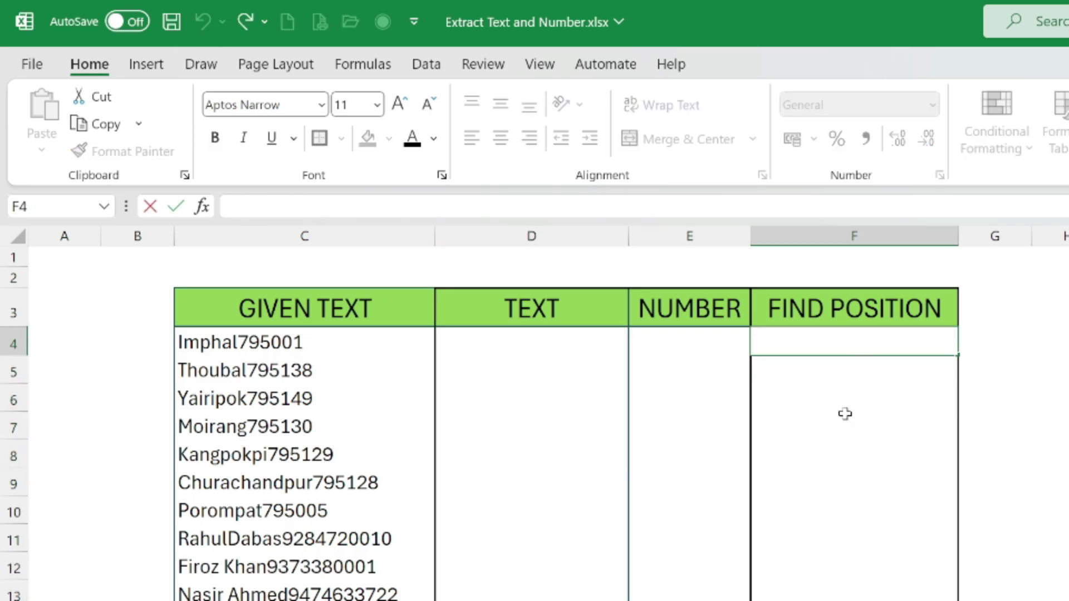
pyautogui.press('Return')
pyautogui.press('Up')
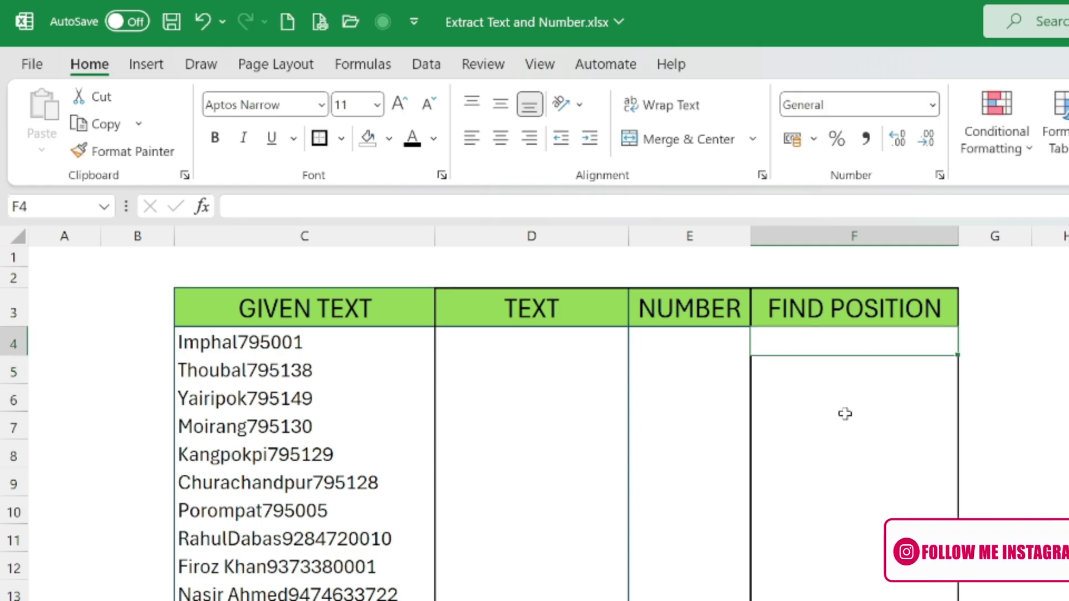
pyautogui.write('=')
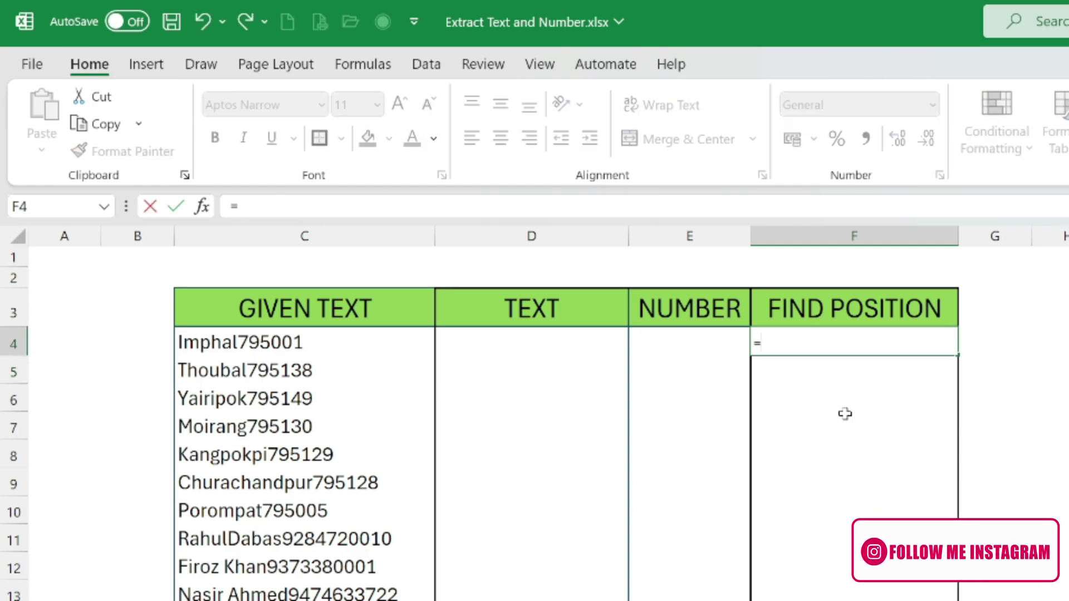
pyautogui.write('FIND(')
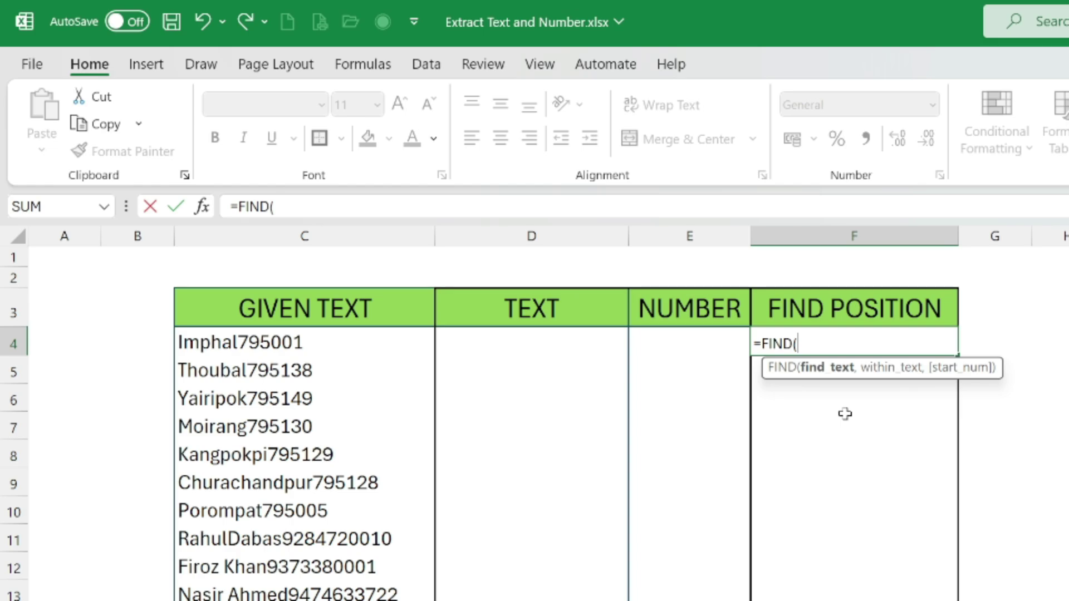
pyautogui.write('{0')
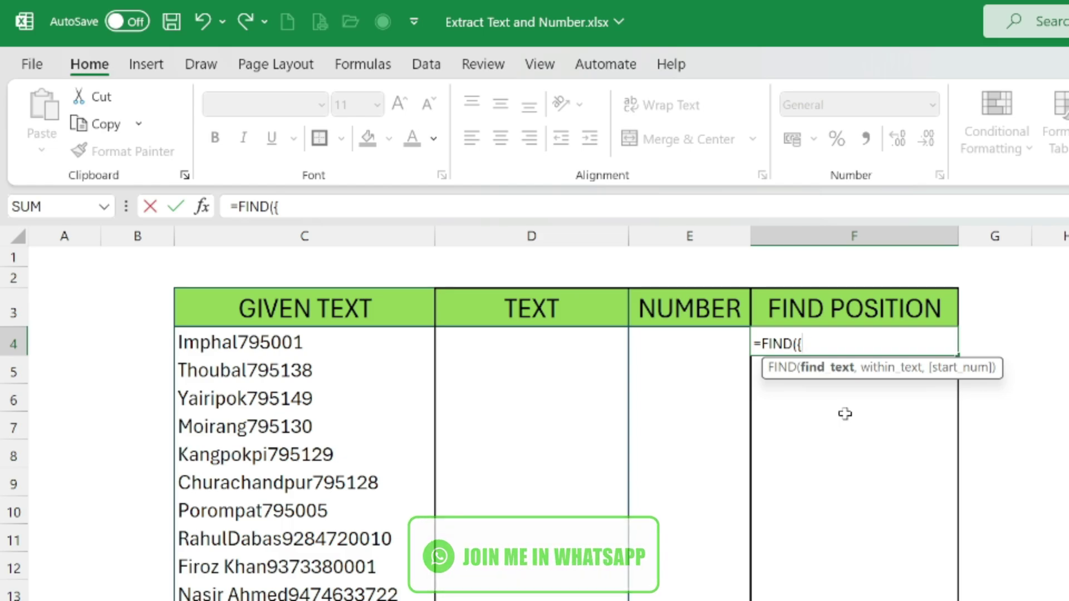
pyautogui.write(',1')
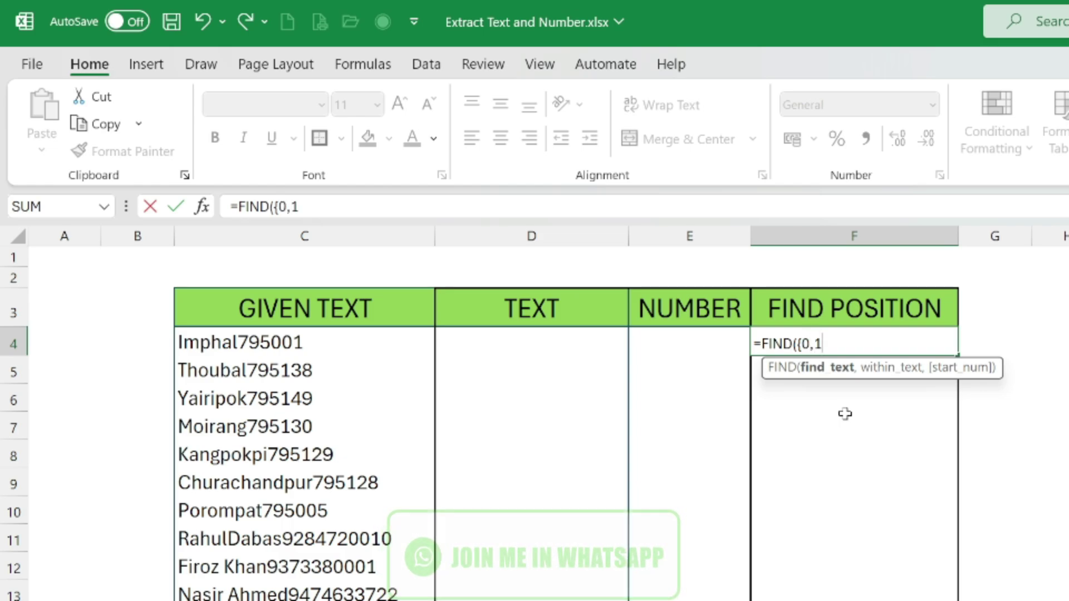
pyautogui.write(',2,')
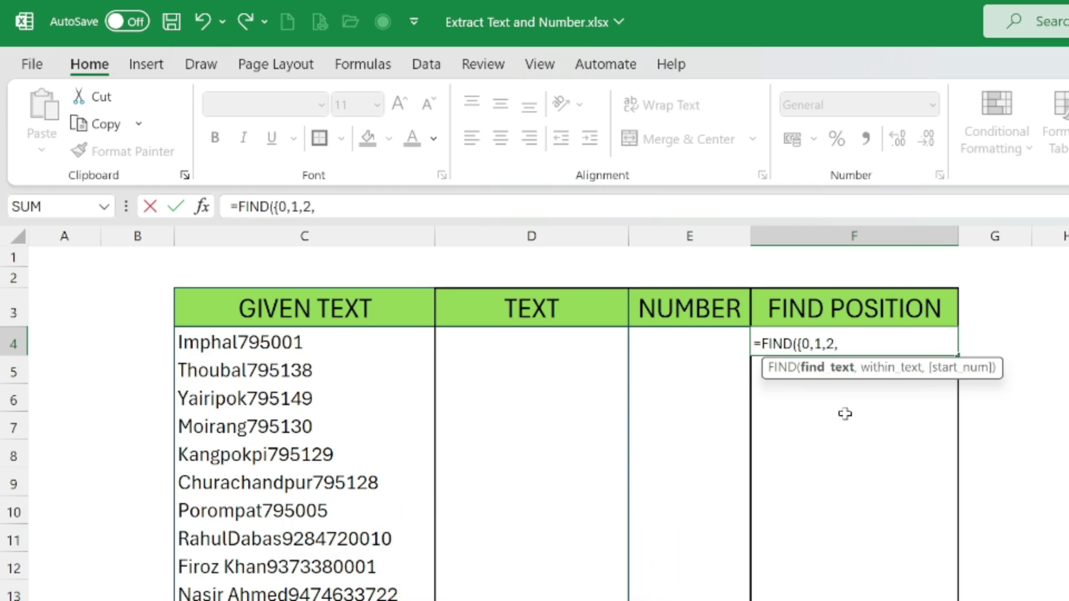
pyautogui.write('34,')
pyautogui.press('BackSpace')
pyautogui.press('BackSpace')
pyautogui.write('3,4,5,6,7,8')
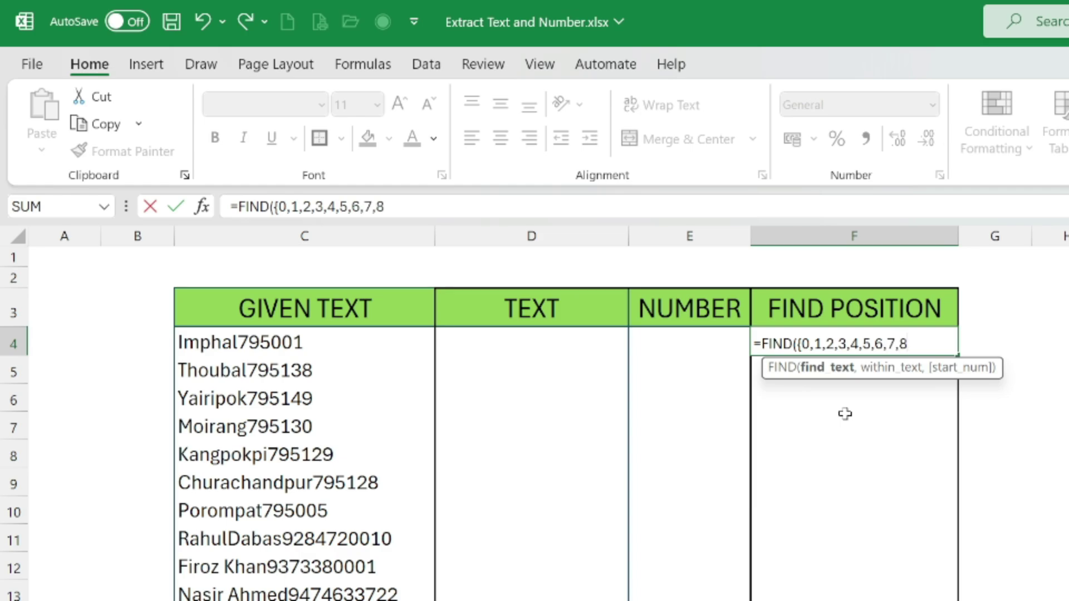
pyautogui.write(',9},')
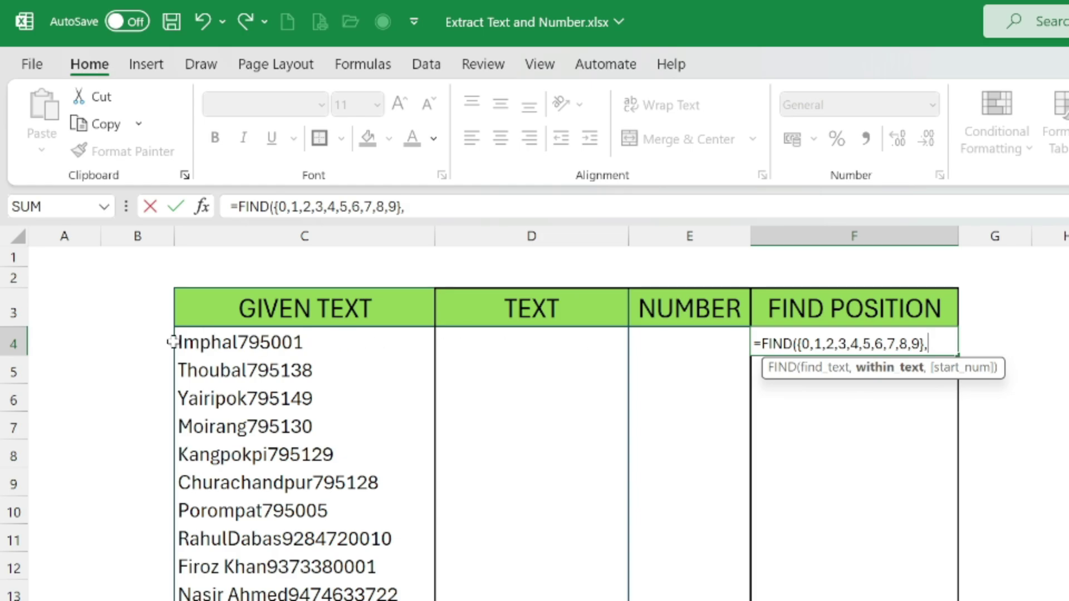
pyautogui.click(255, 343)
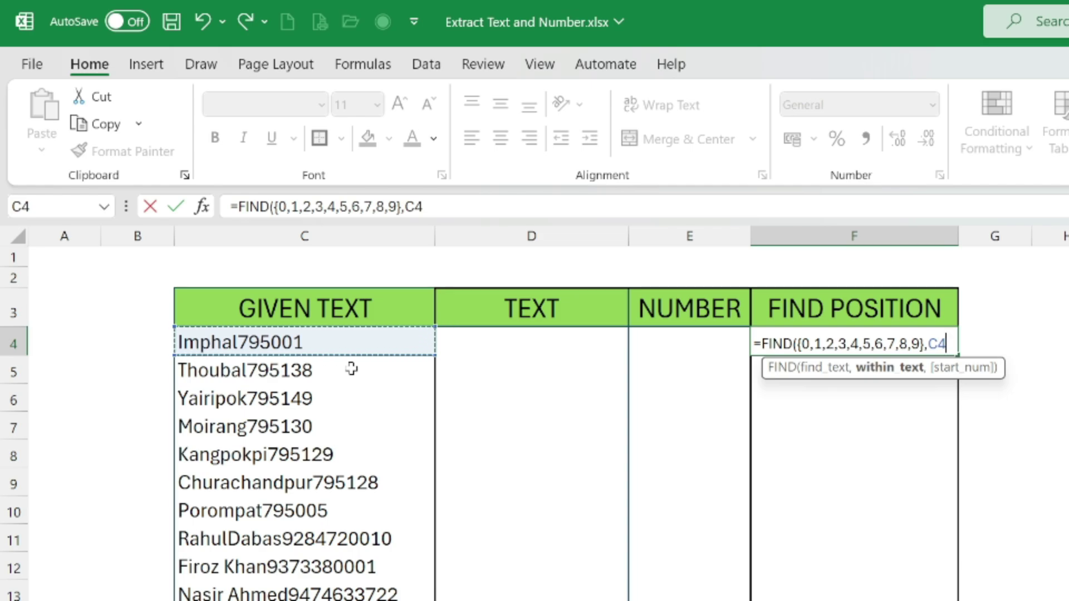
pyautogui.write('&')
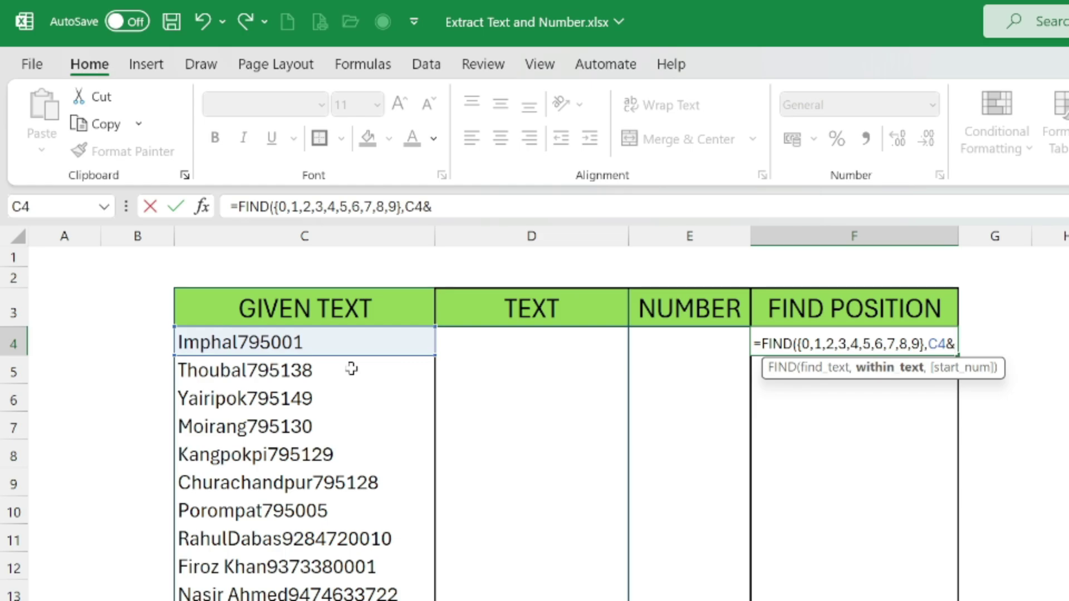
pyautogui.write('"0123456789')
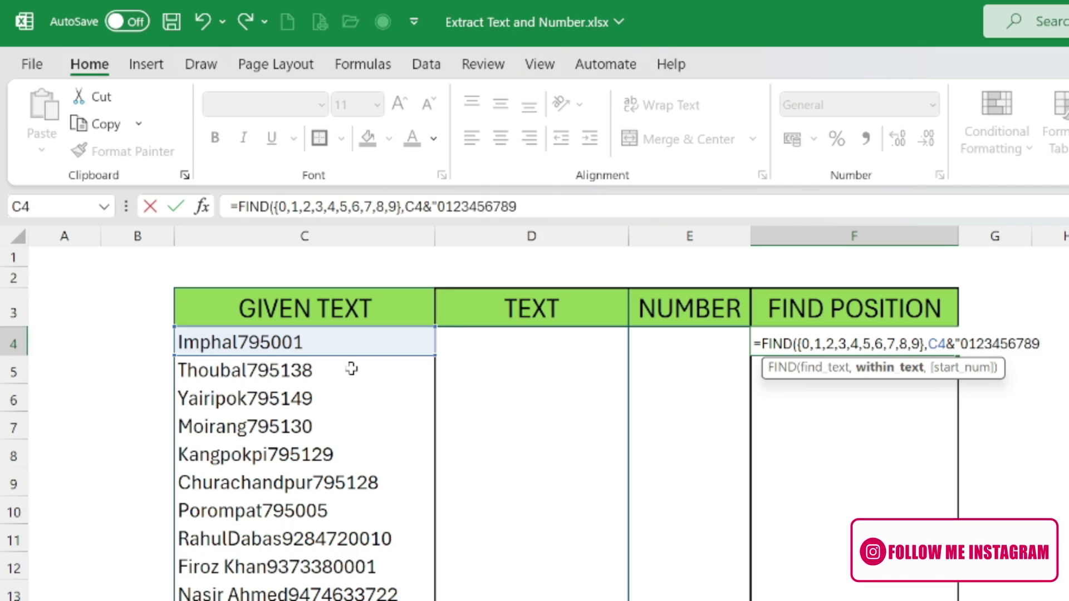
pyautogui.write('"')
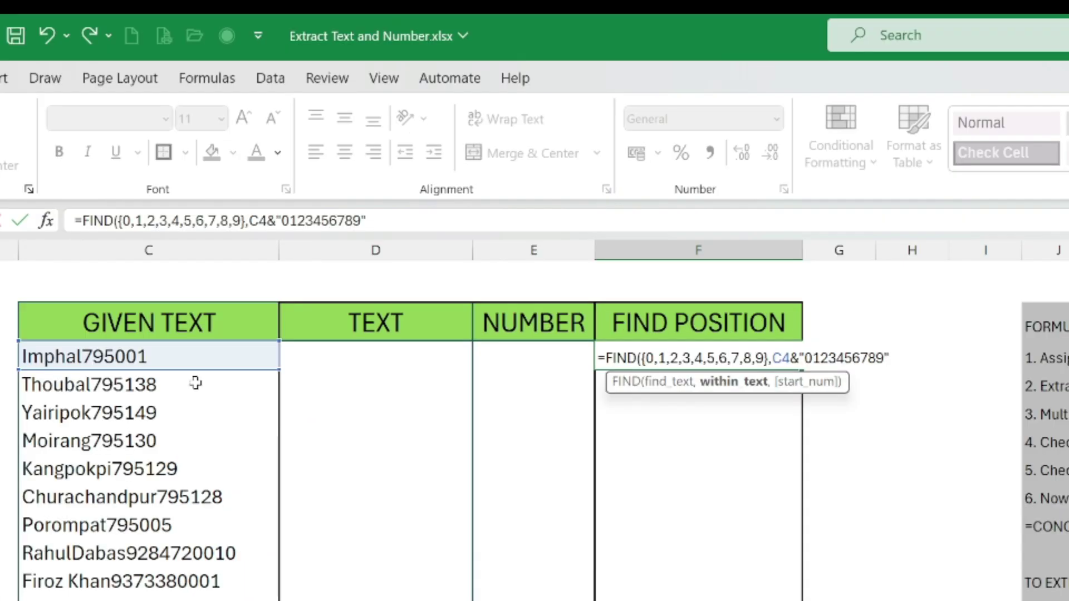
pyautogui.write(',')
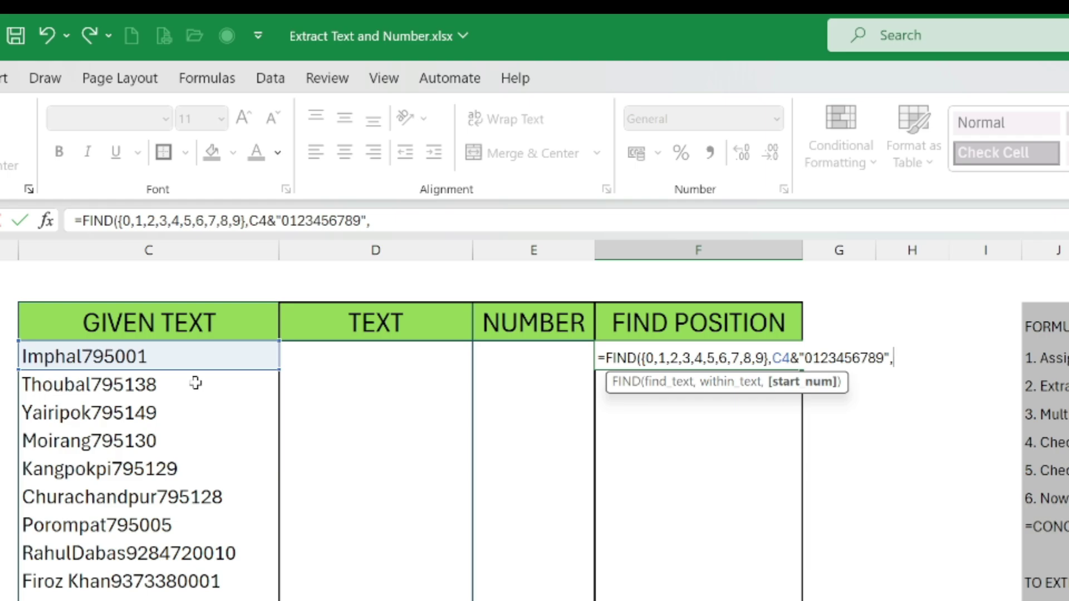
pyautogui.write('1)')
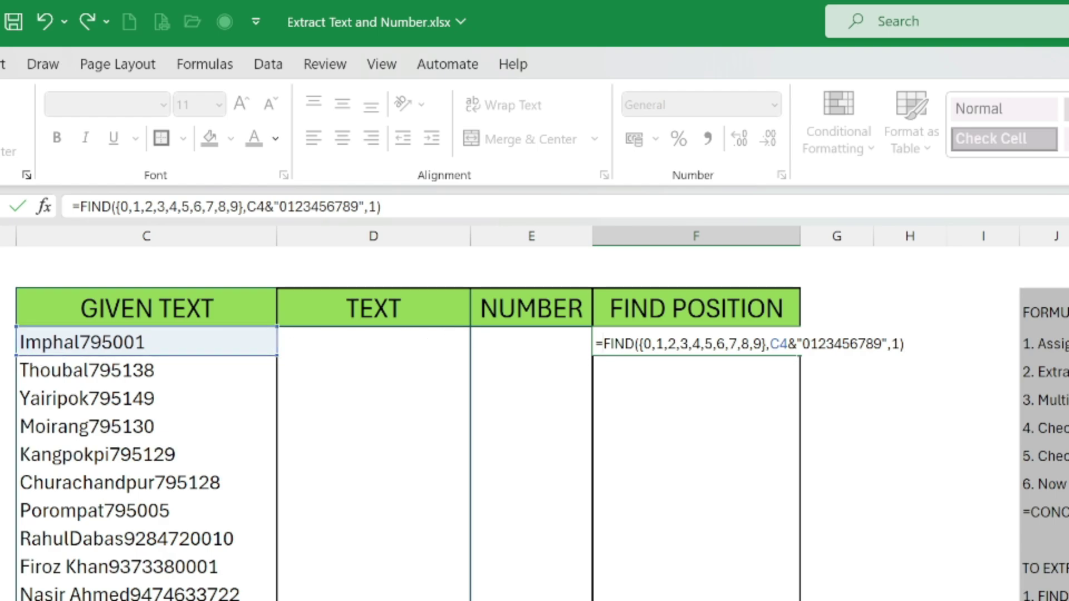
# Wrap F4's FIND expression in MIN, previewing its evaluated result before restoring and entering the formula
pyautogui.write('MIN(')
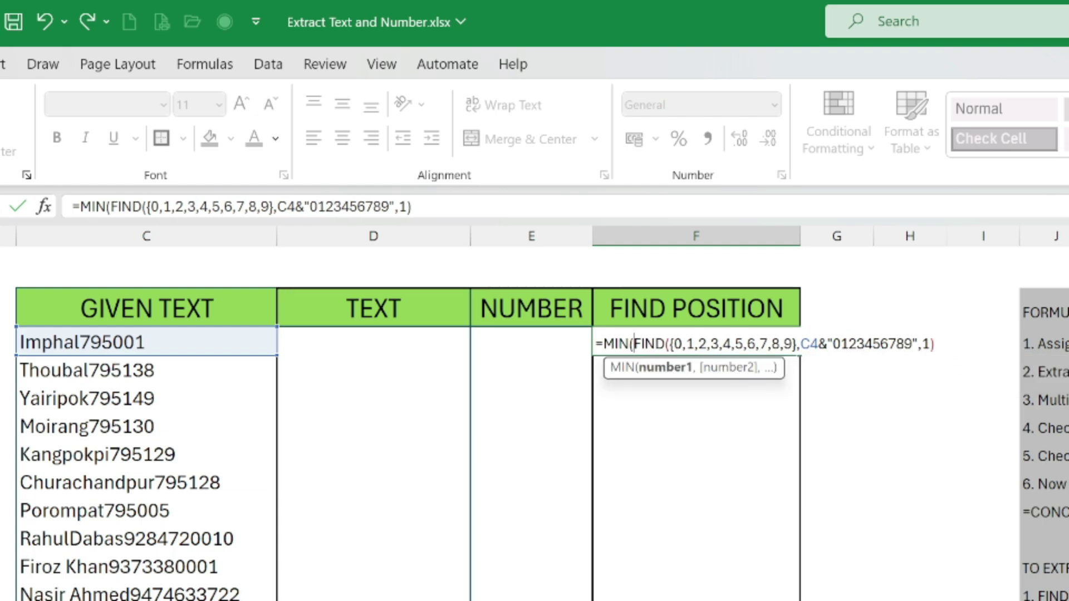
pyautogui.write(')')
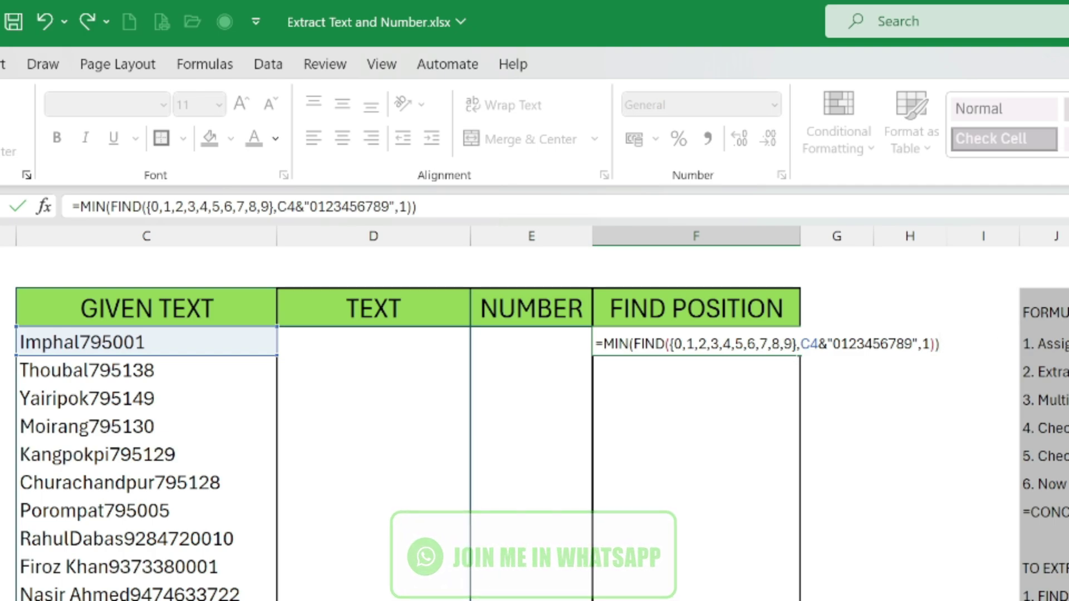
pyautogui.moveTo(939, 344); pyautogui.dragTo(603, 343)
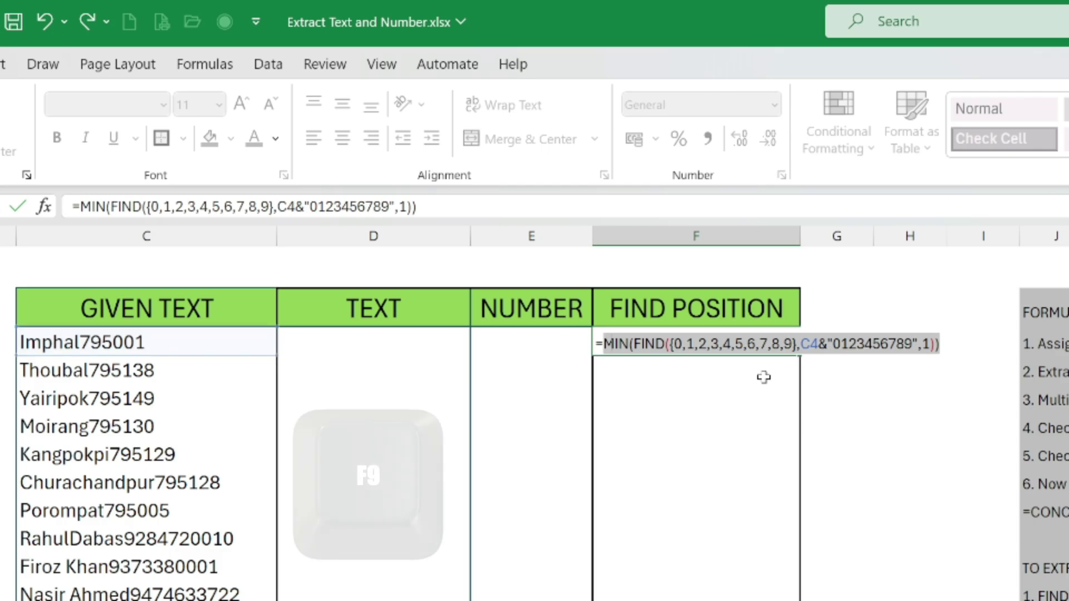
pyautogui.press('F9')
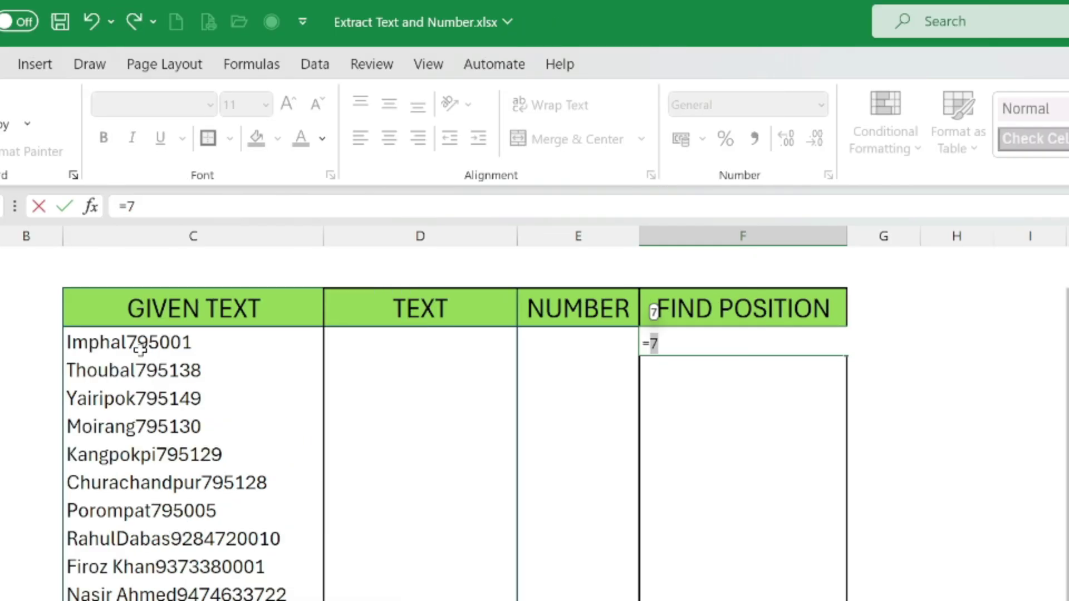
pyautogui.hotkey('ctrl', 'z')
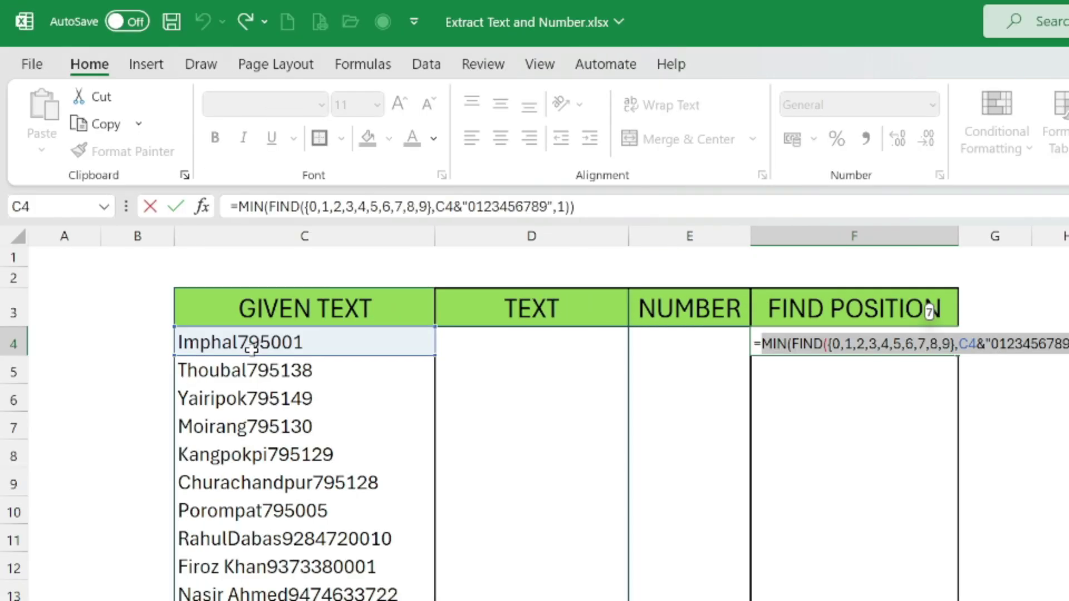
pyautogui.press('Return')
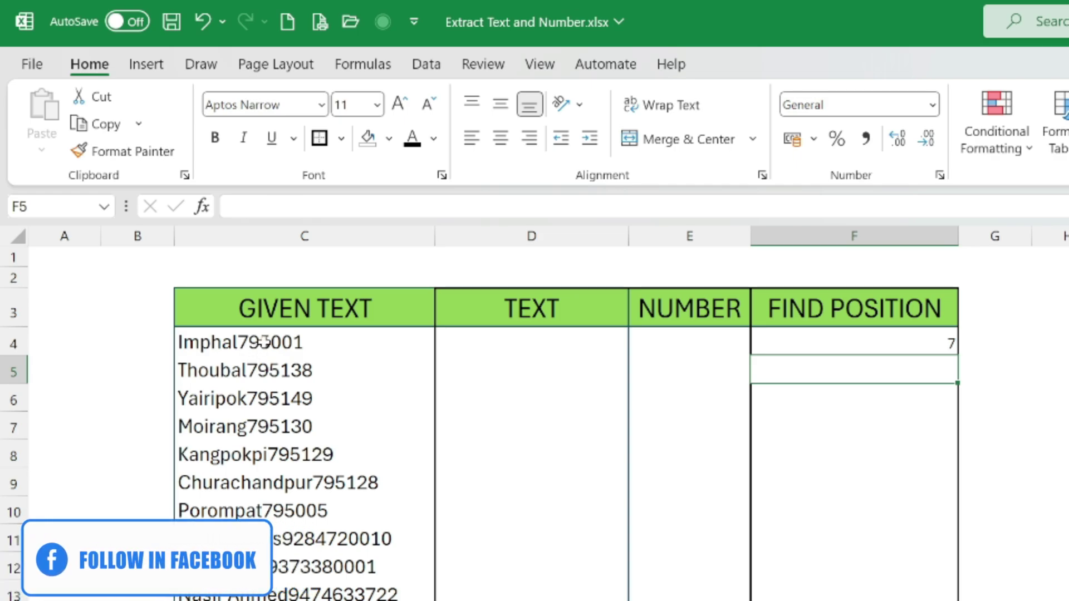
# Fill the F4 formula down the FIND POSITION column through F15
pyautogui.click(813, 337)
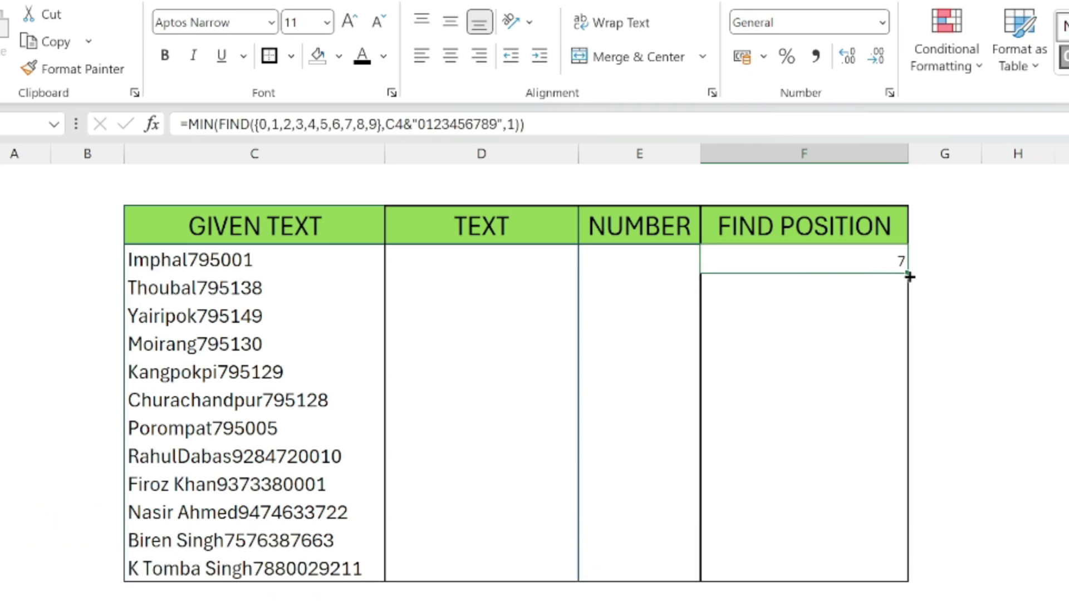
pyautogui.moveTo(957, 353); pyautogui.dragTo(958, 443)
pyautogui.moveTo(909, 363); pyautogui.dragTo(912, 579)
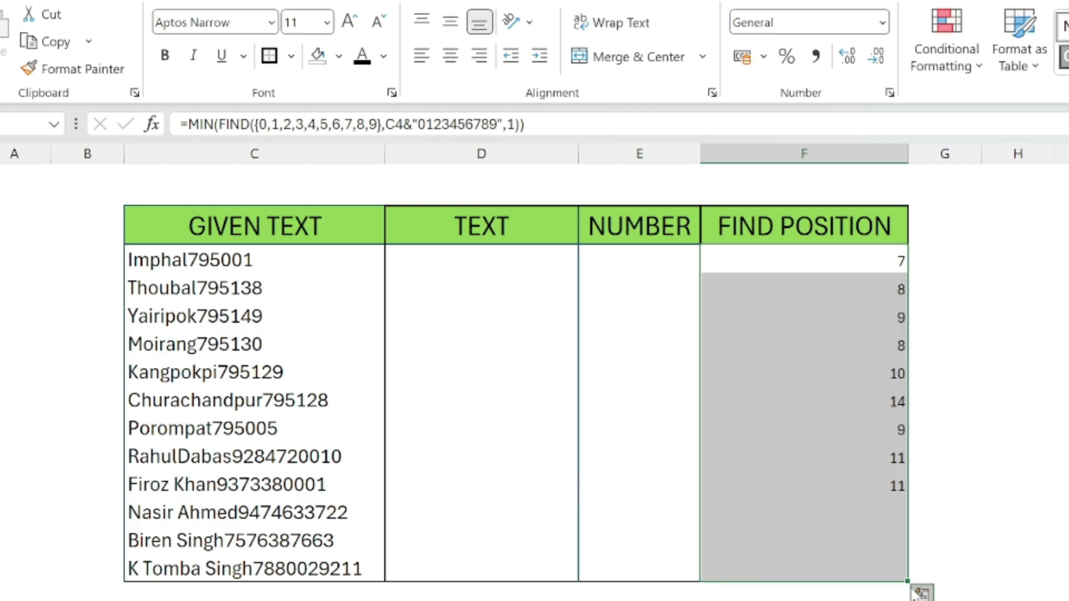
# Check the copied formula in F5 against the position of the first digit in C5 and review other given texts
pyautogui.doubleClick(863, 289)
pyautogui.press('Return')
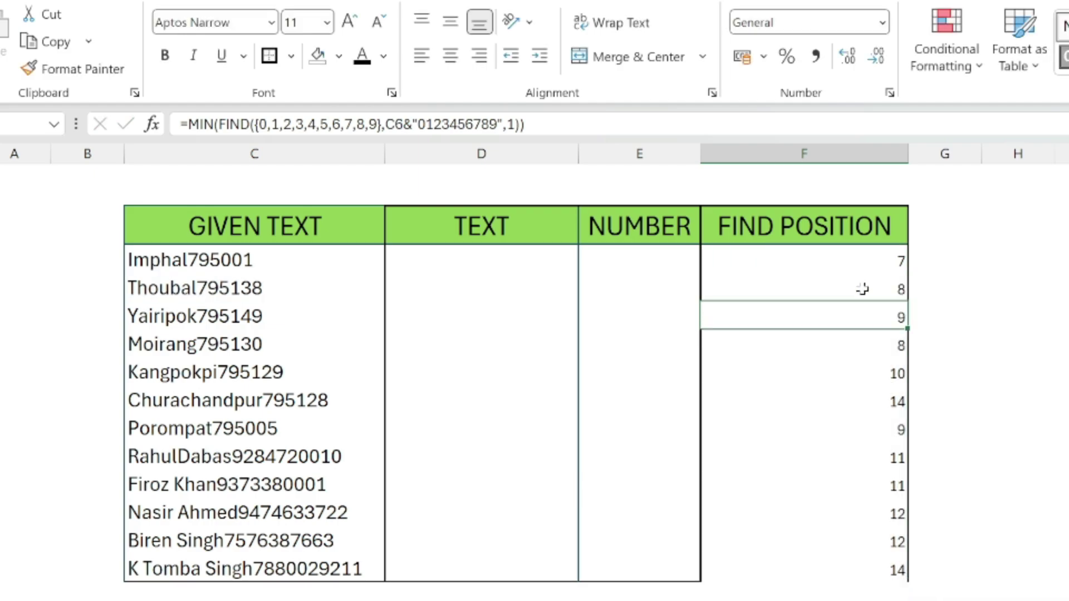
pyautogui.click(802, 289)
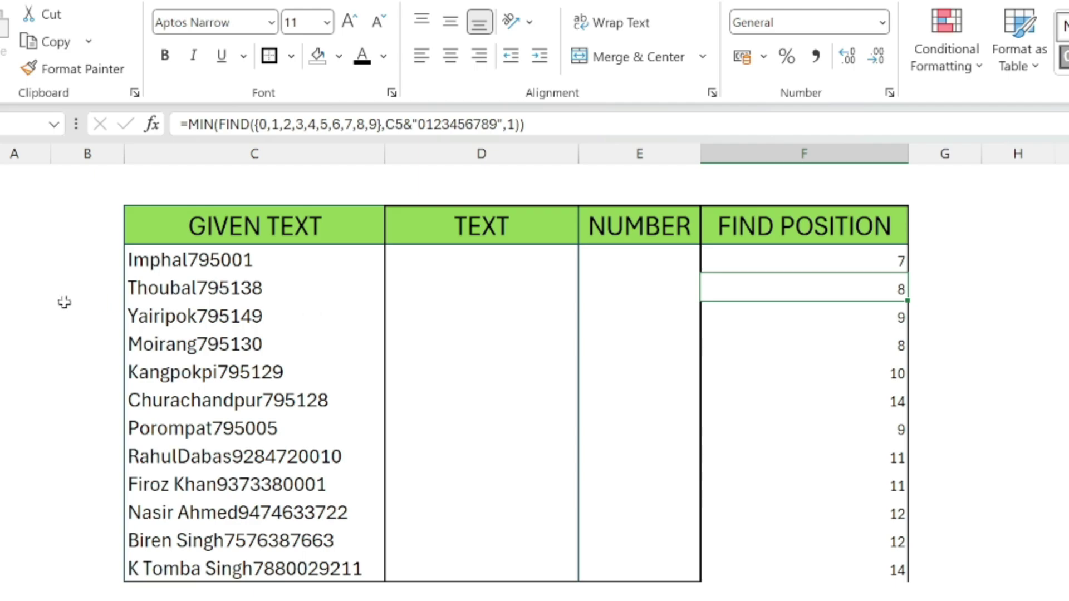
pyautogui.click(134, 285)
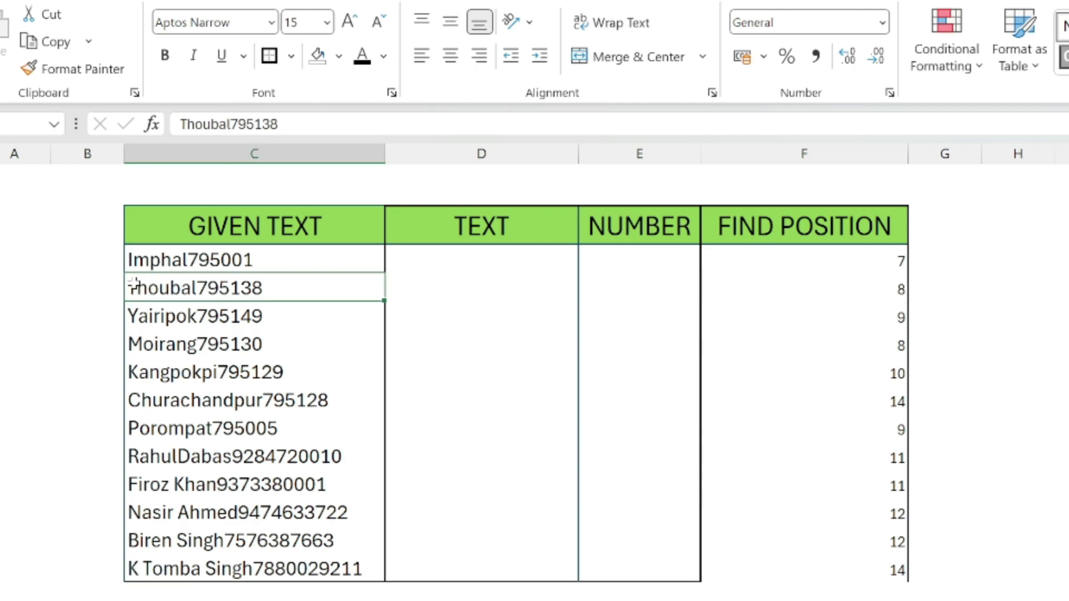
pyautogui.doubleClick(134, 285)
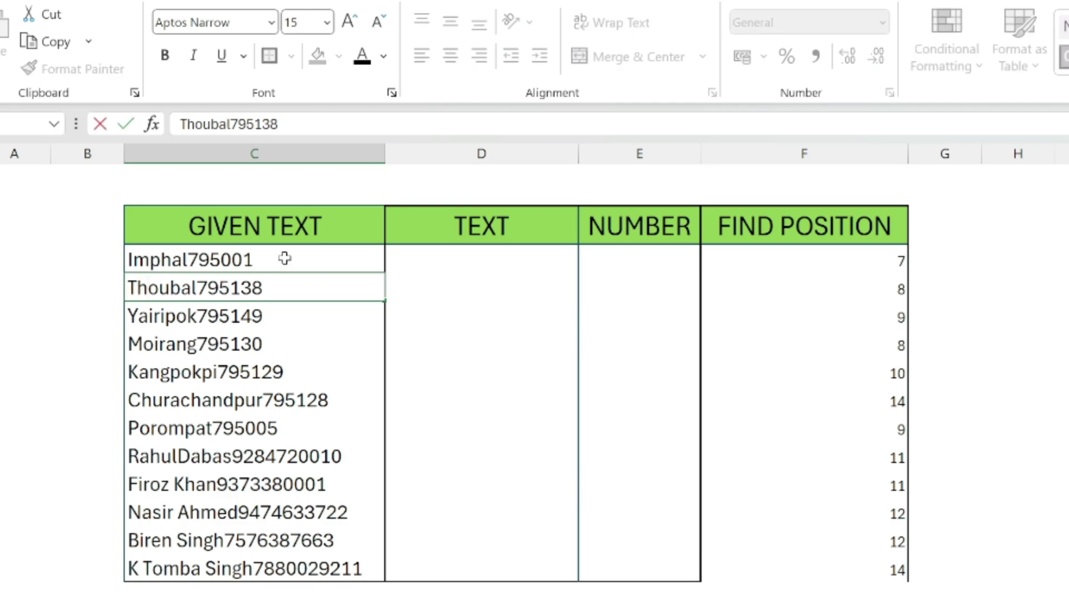
pyautogui.press('Right')
pyautogui.press('Right')
pyautogui.press('Right')
pyautogui.press('Right')
pyautogui.press('Return')
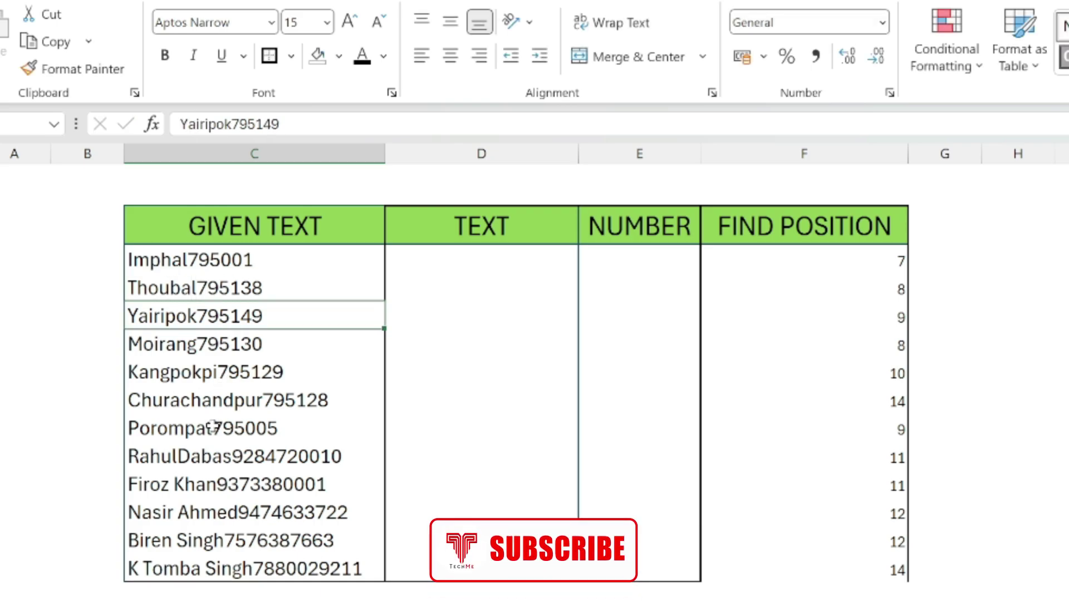
pyautogui.click(208, 490)
pyautogui.click(206, 509)
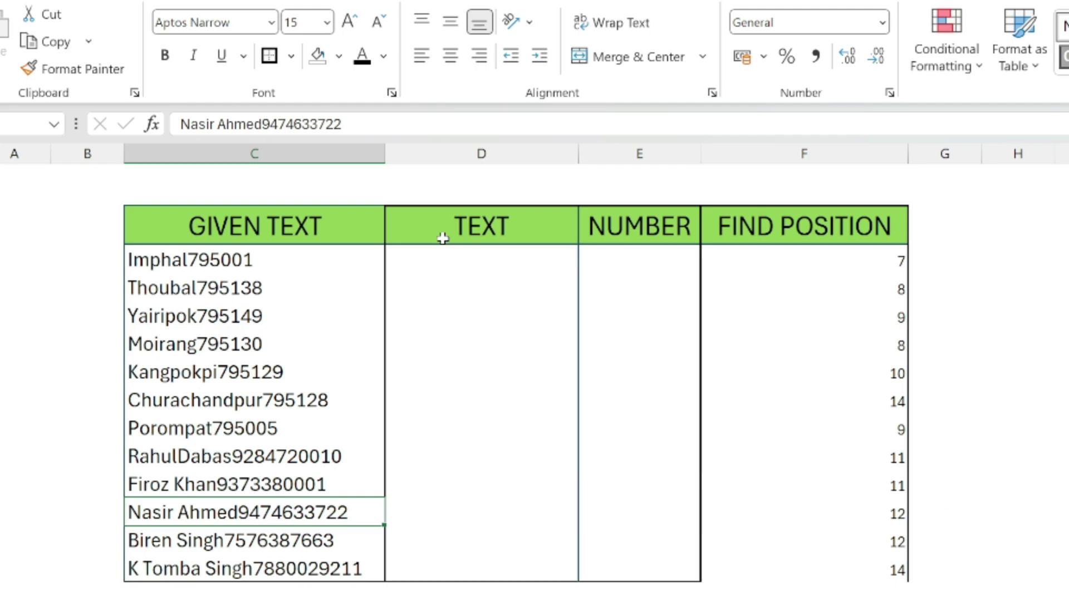
# Start a LEFT formula in D4 of the TEXT column with C4 as its text argument
pyautogui.click(461, 260)
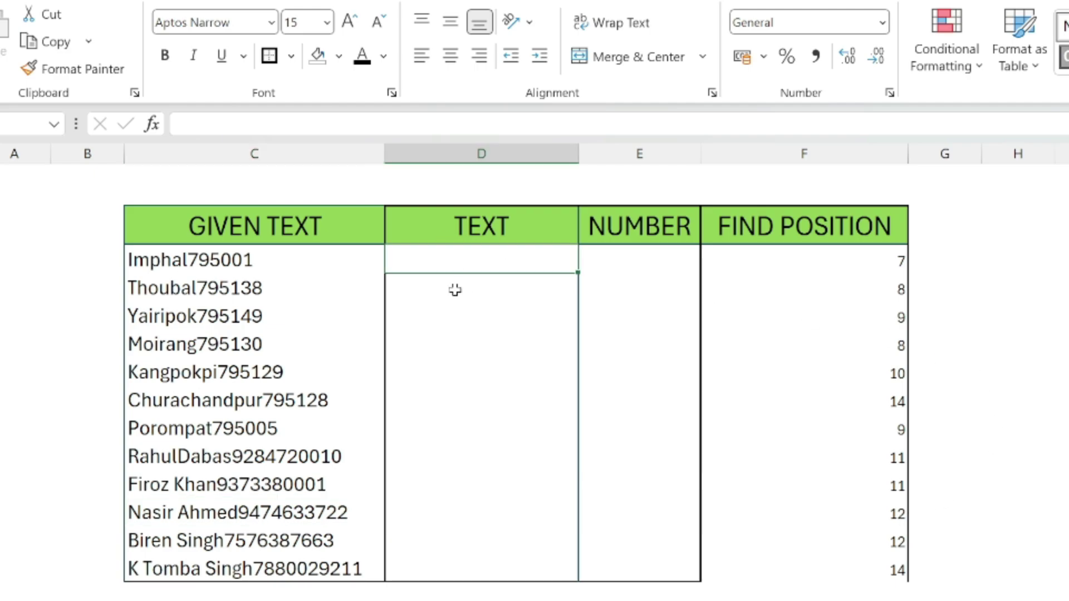
pyautogui.write('=')
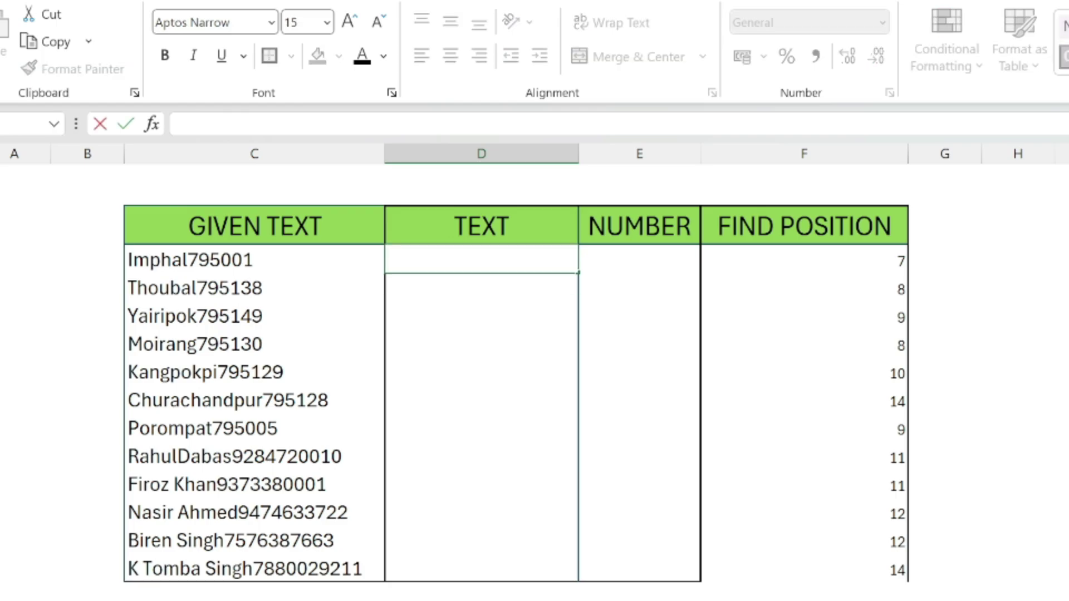
pyautogui.write('LEFT')
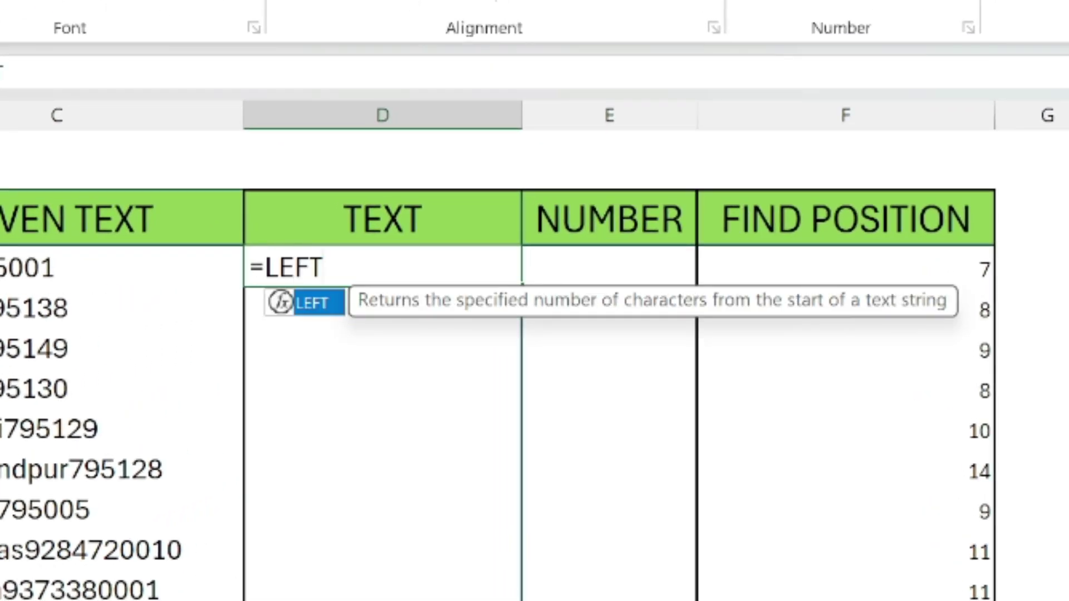
pyautogui.write('(')
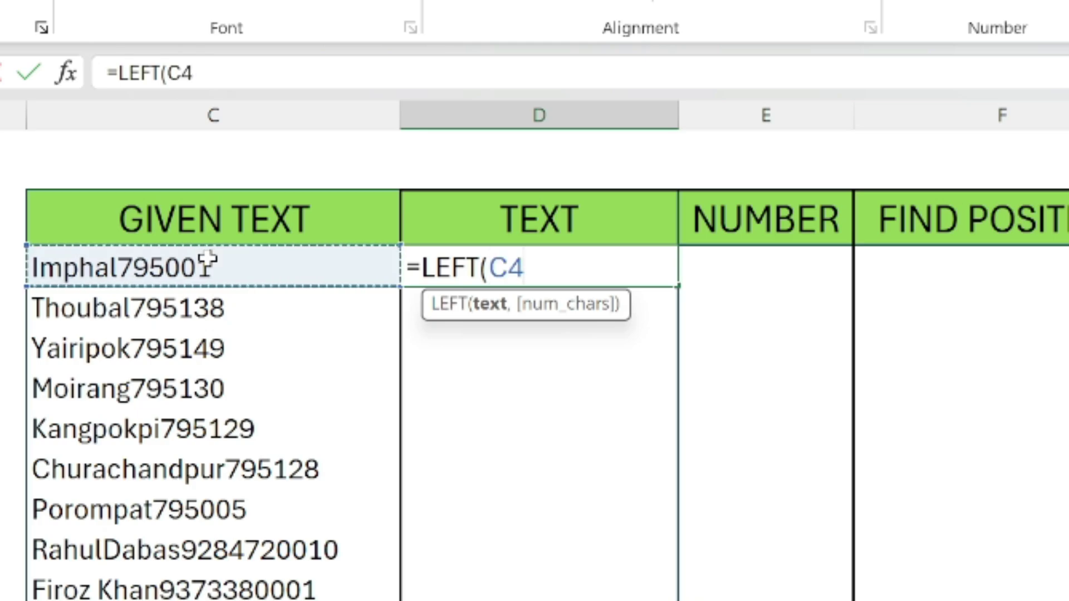
pyautogui.write(',')
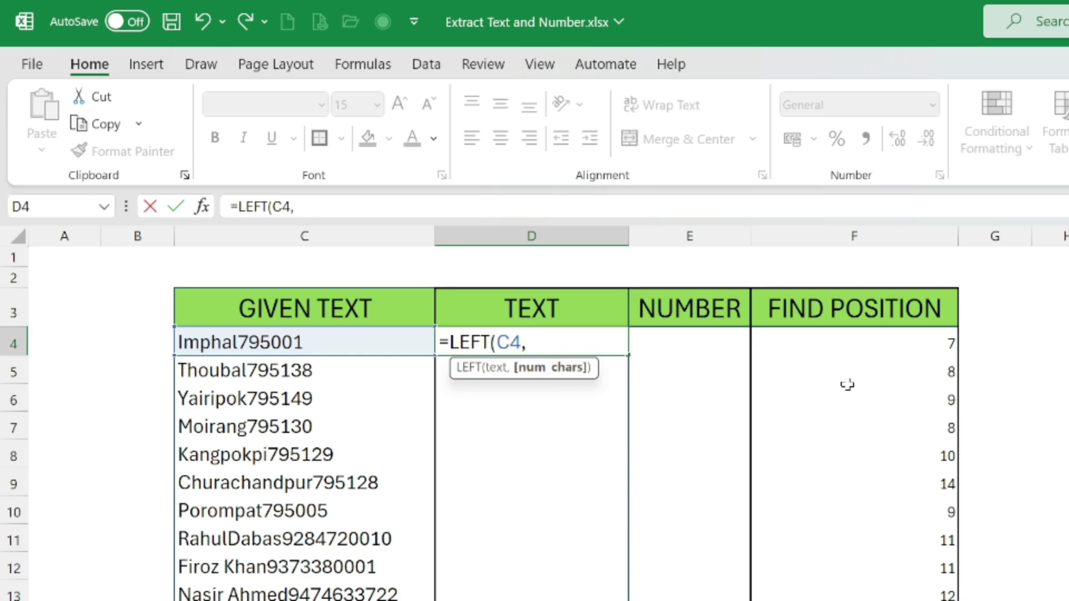
pyautogui.click(941, 342)
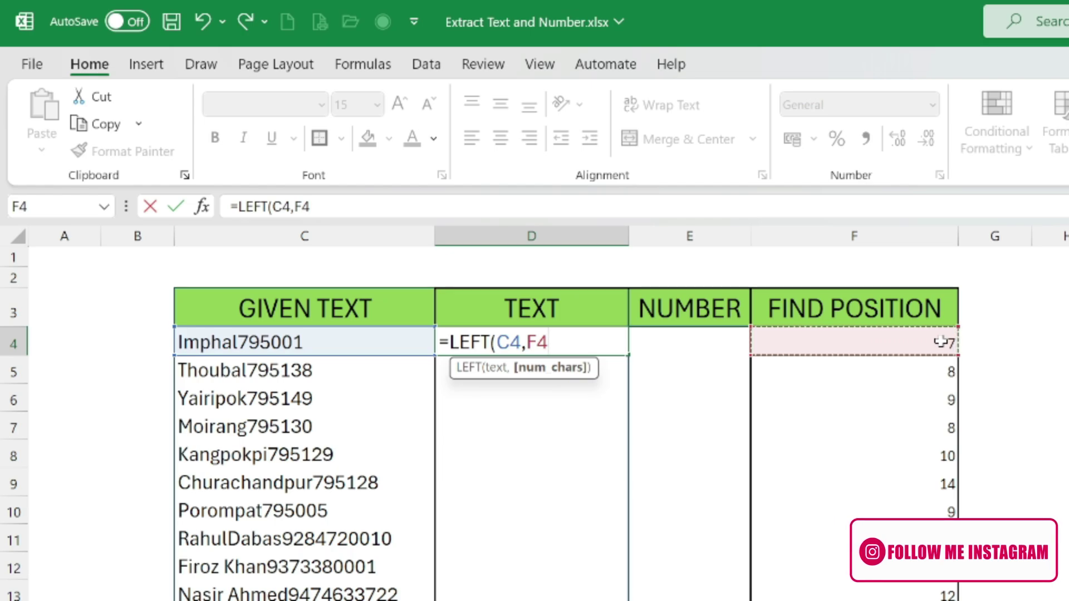
pyautogui.press('BackSpace')
pyautogui.press('BackSpace')
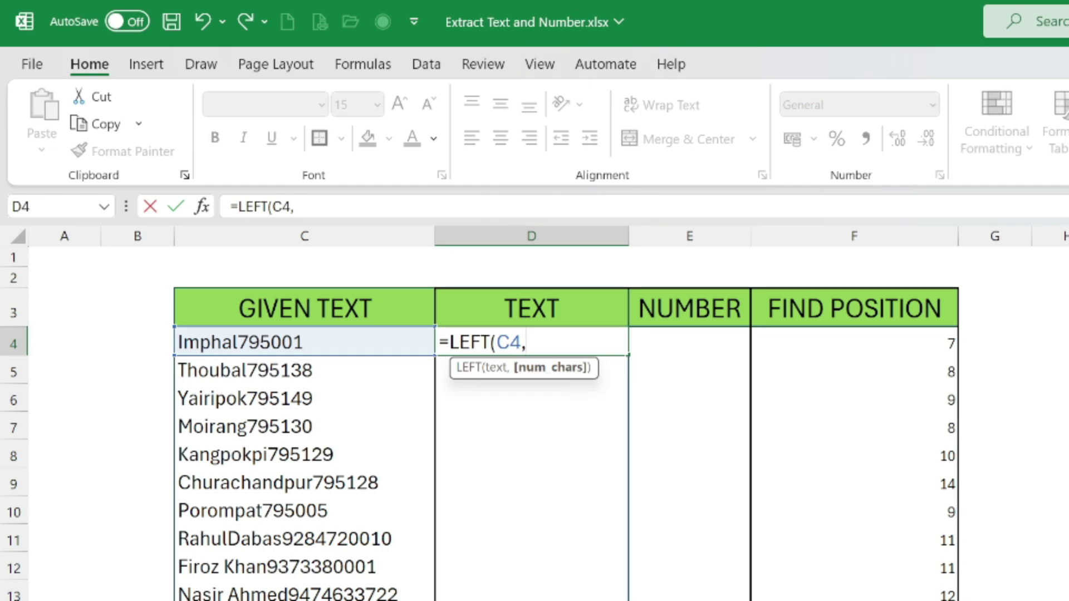
# Nest MIN and FIND as LEFT's character count, with the array {0,1,2,3,4,5,6,7,8,9} as the text to find
pyautogui.write('MIN(')
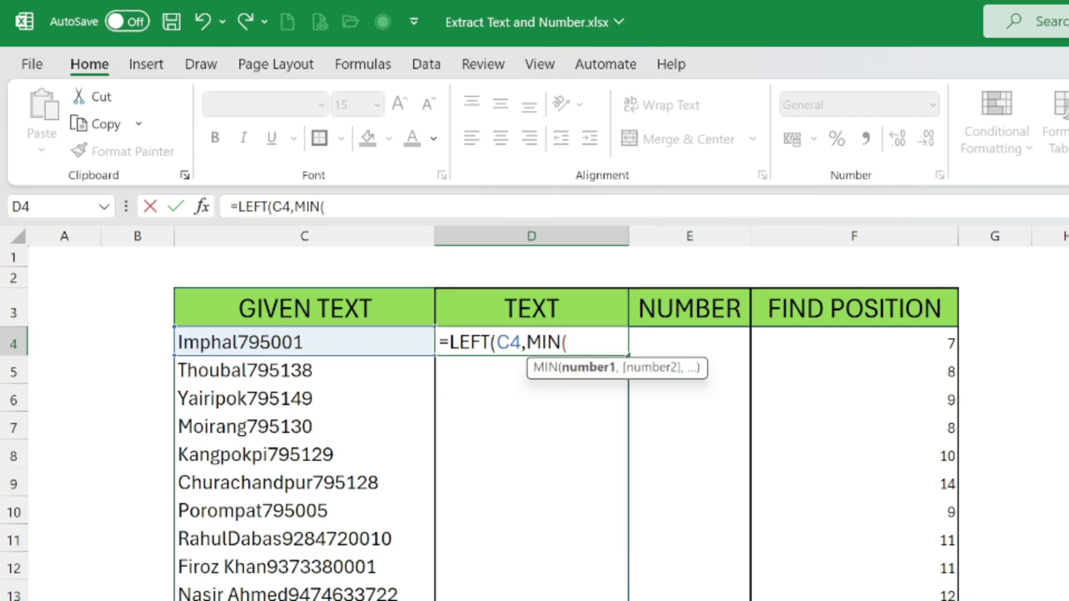
pyautogui.write('FIND(')
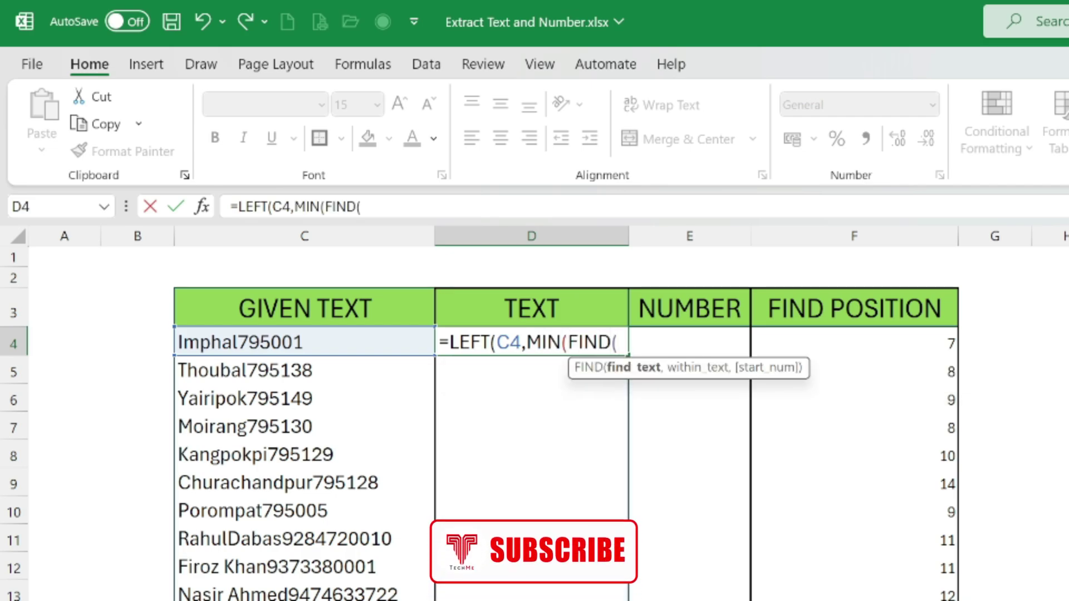
pyautogui.write('{0')
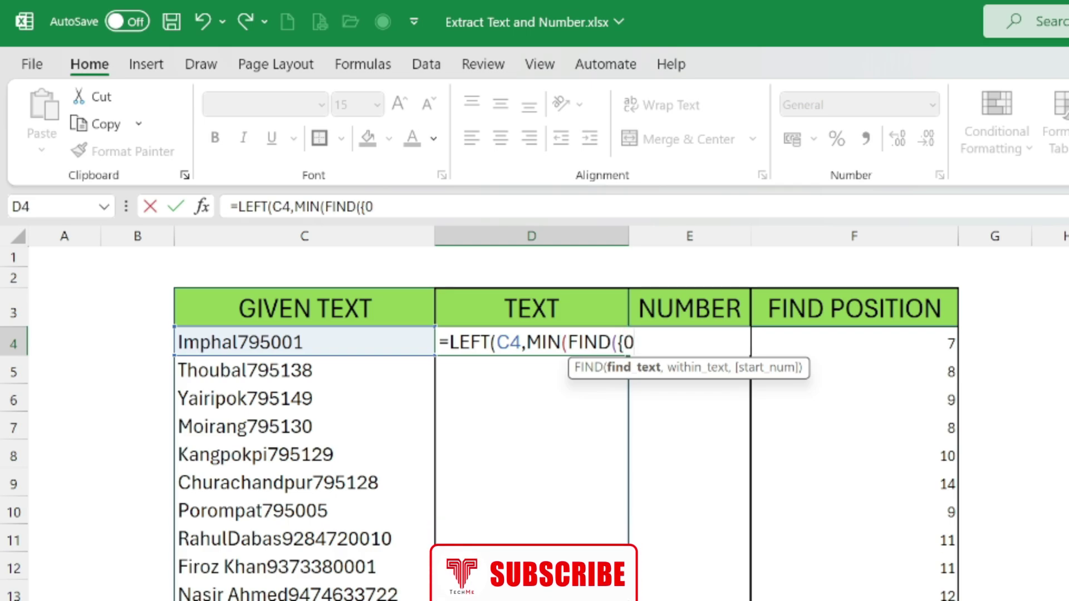
pyautogui.write(',1,2,3,')
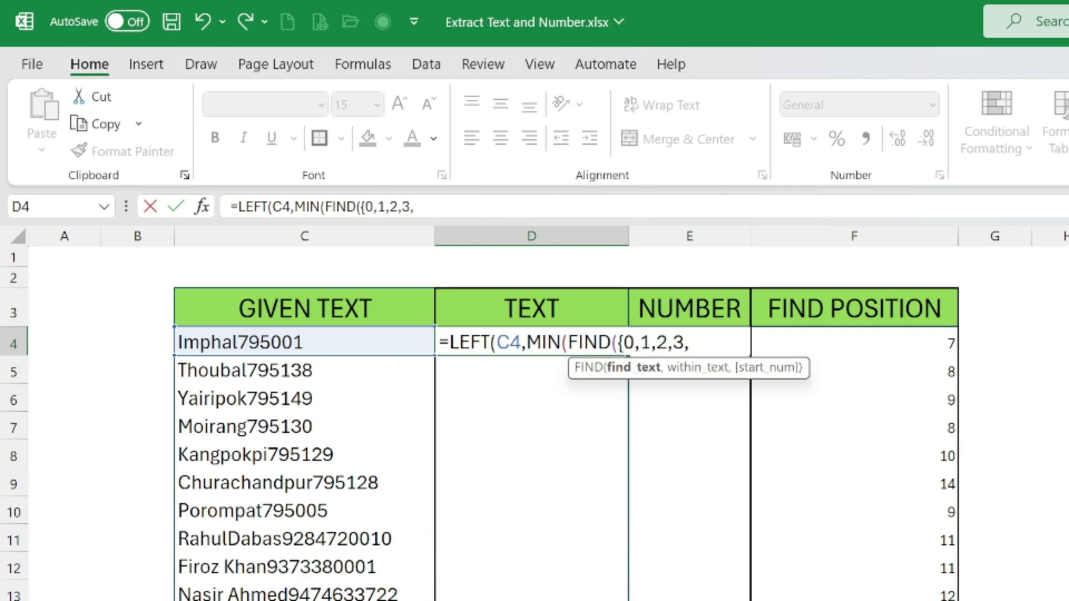
pyautogui.write('4,5,6,7,8,9')
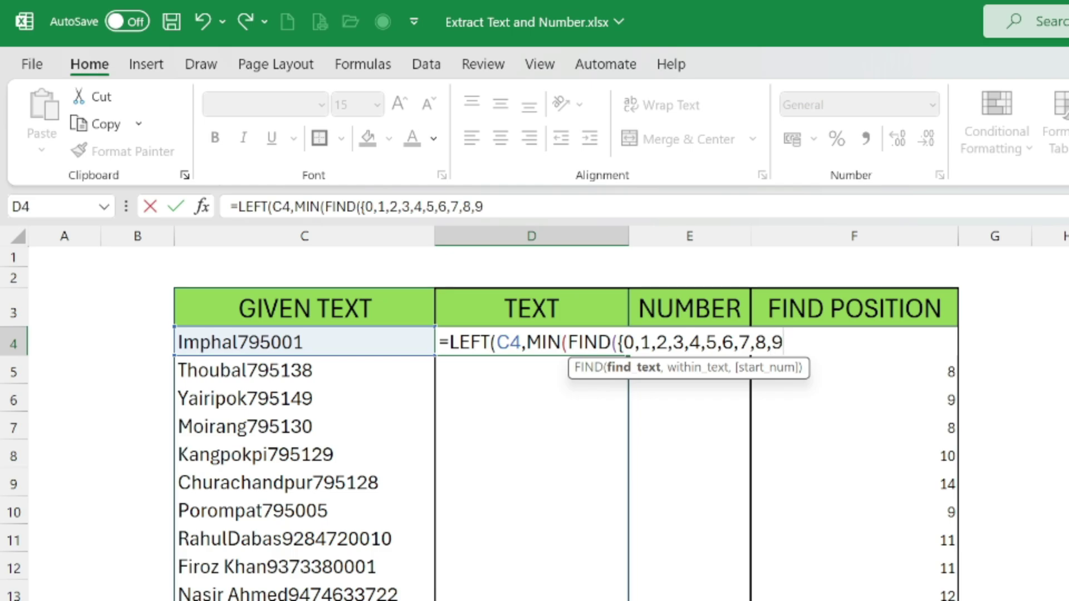
pyautogui.write('},')
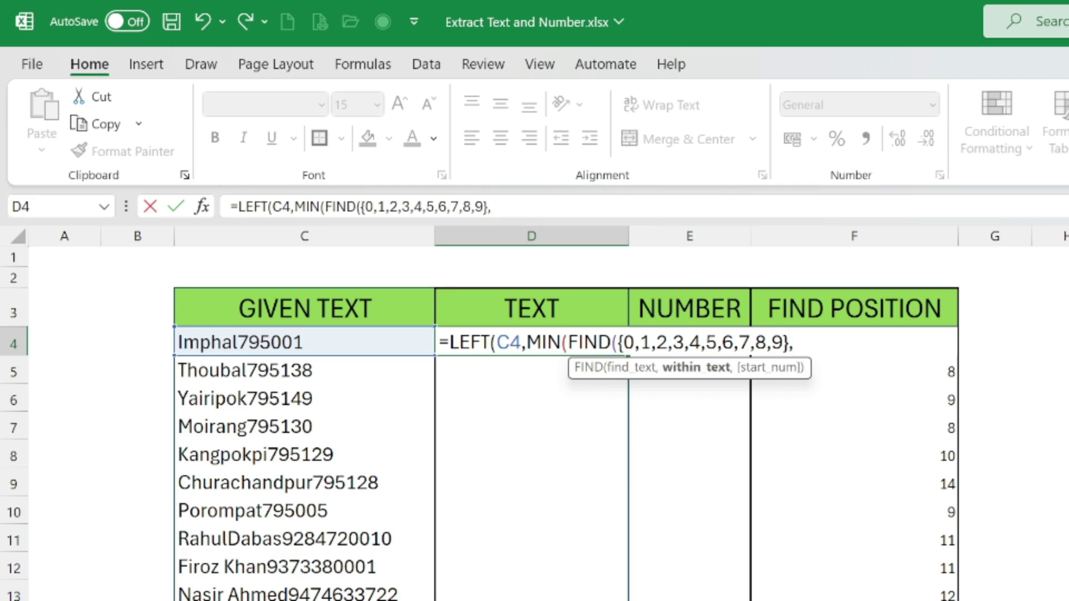
pyautogui.click(410, 342)
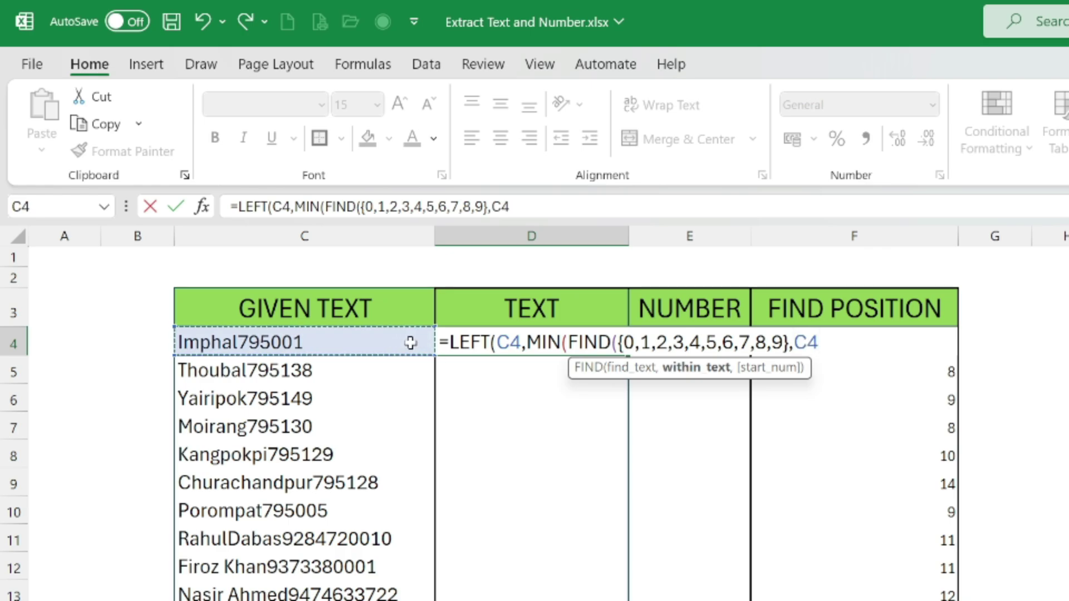
pyautogui.write('&')
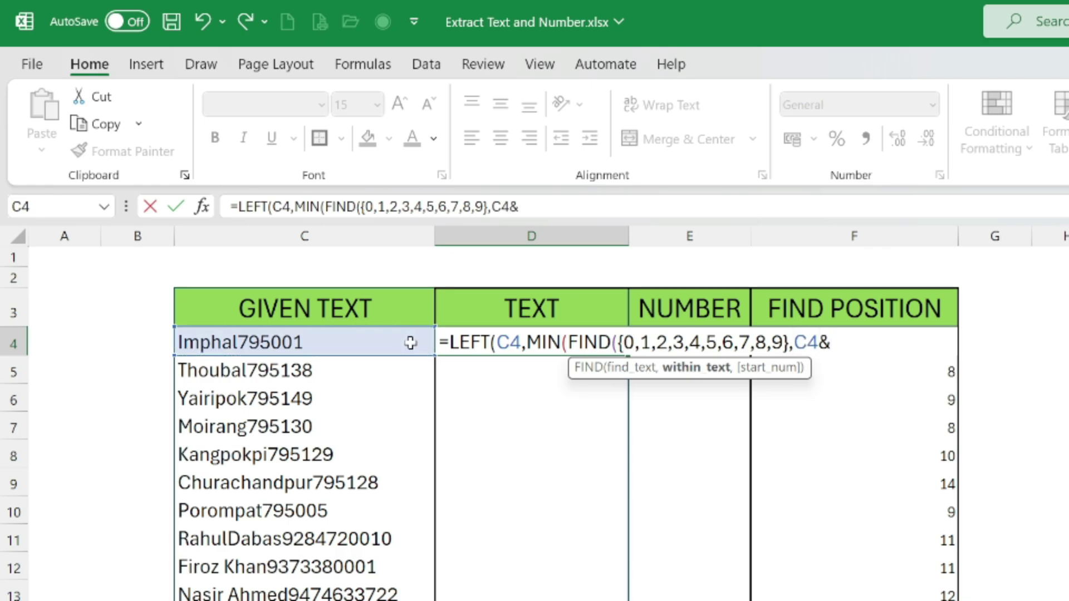
pyautogui.write('"0123456789')
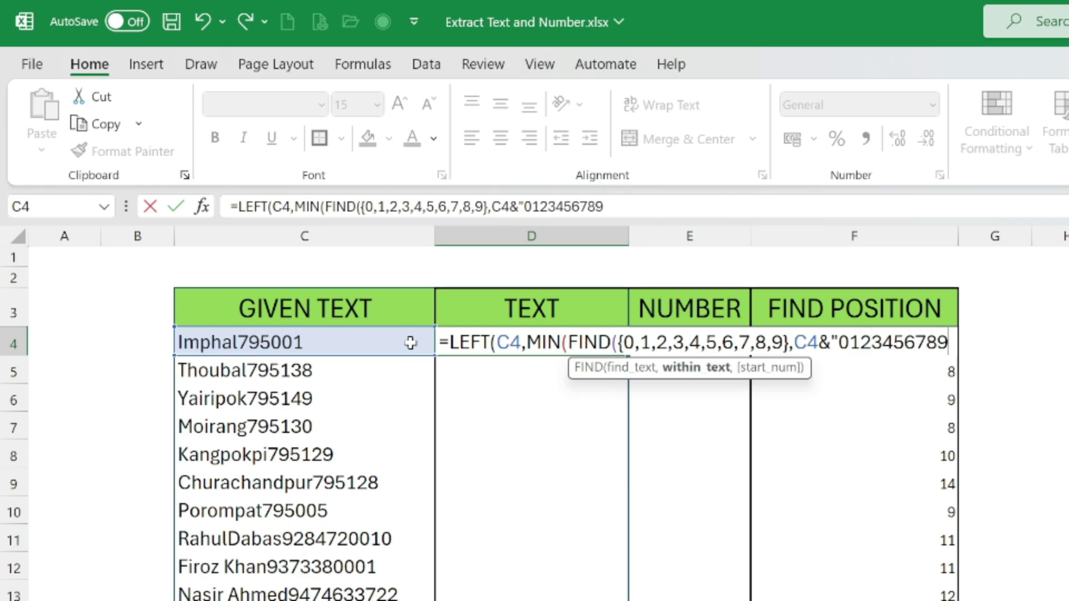
pyautogui.write('"')
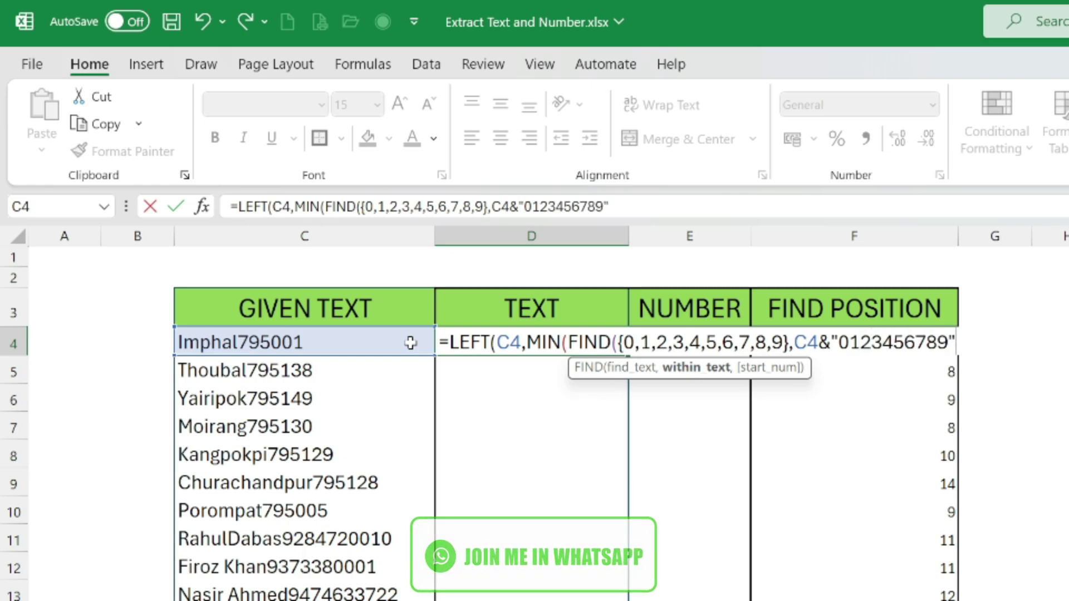
pyautogui.write(')')
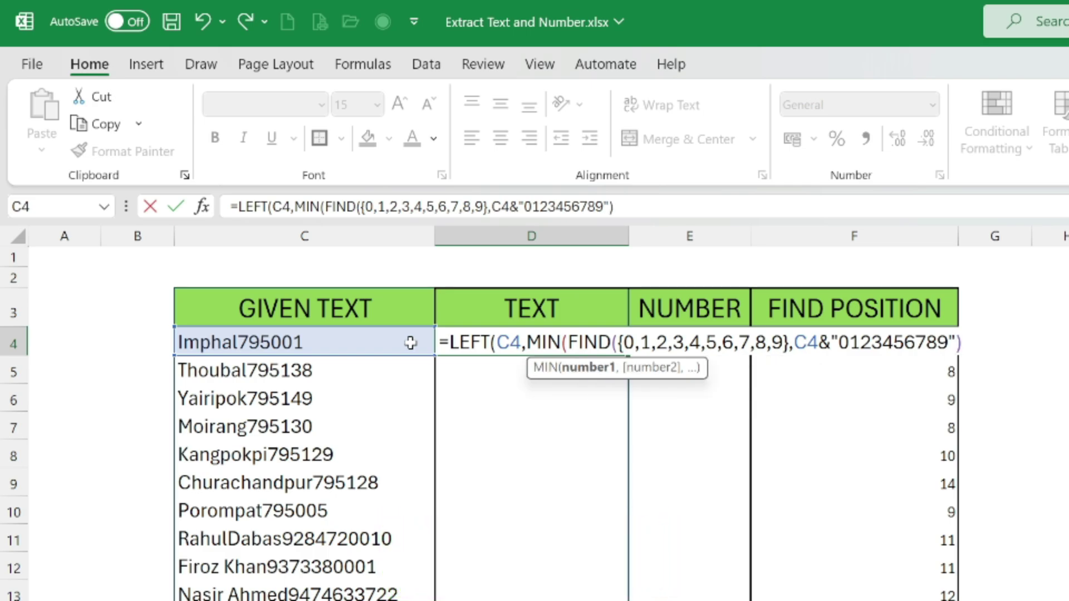
pyautogui.write(')')
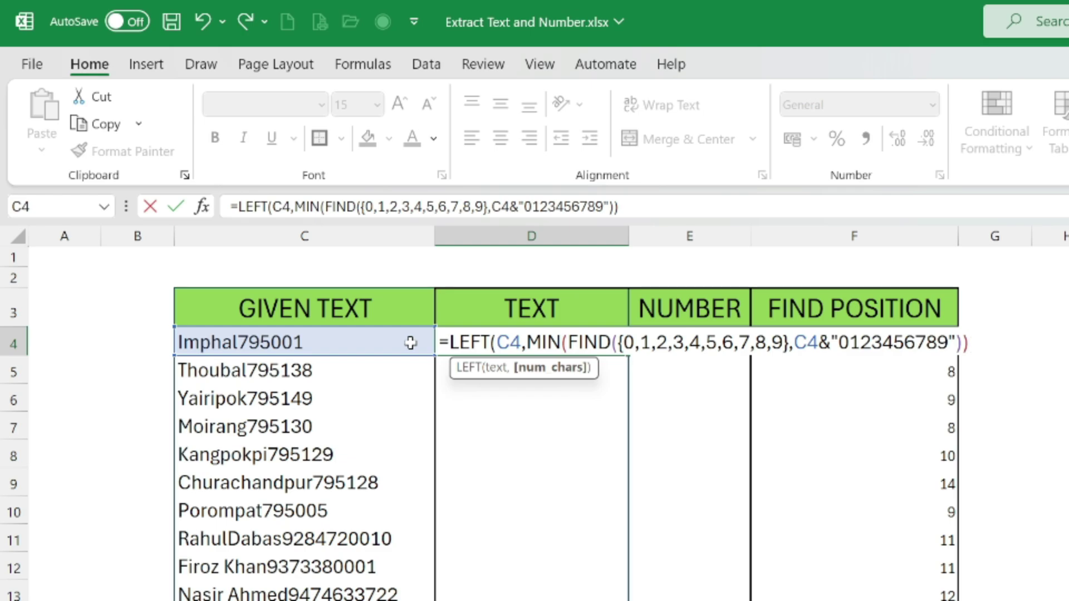
pyautogui.write(')')
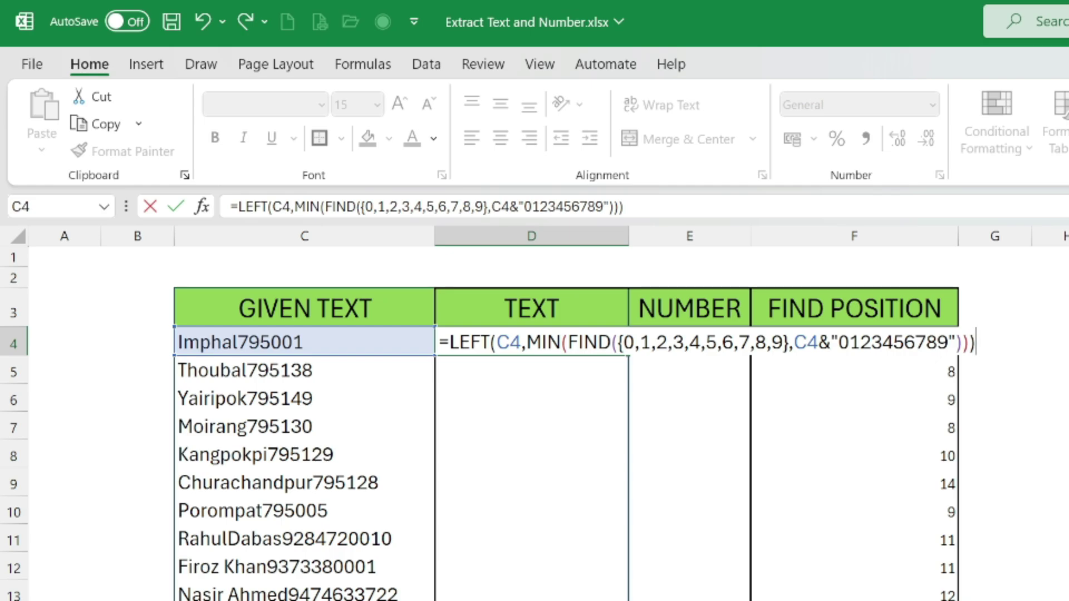
# Preview the evaluated result of D4's whole LEFT expression, and restore the formula
pyautogui.moveTo(449, 342); pyautogui.dragTo(975, 342)
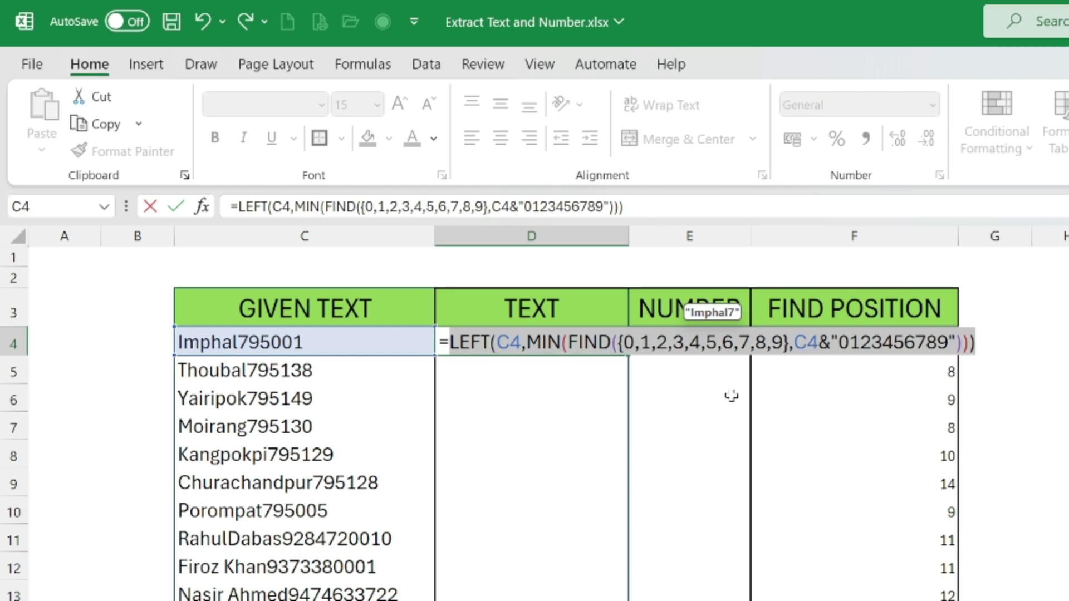
pyautogui.press('F9')
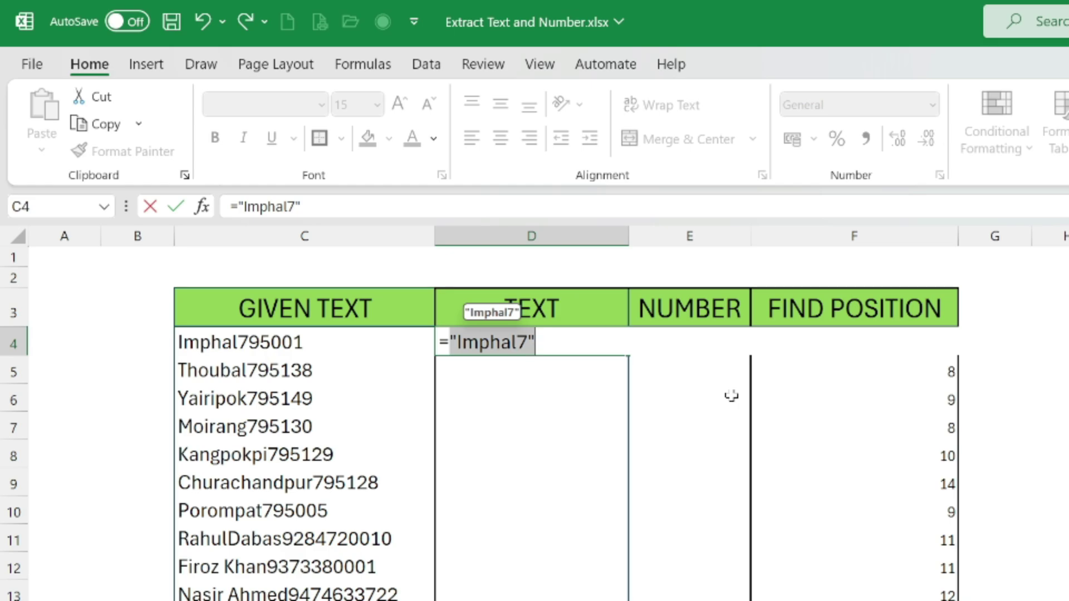
pyautogui.hotkey('ctrl', 'z')
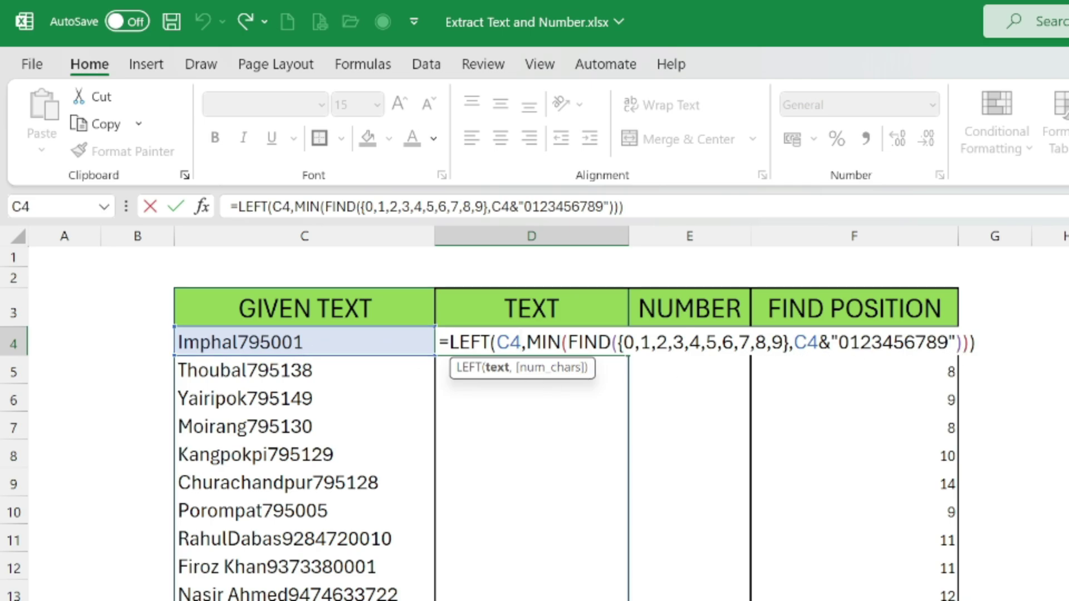
# Subtract 1 from the MIN result inside D4's LEFT formula and enter the formula
pyautogui.click(969, 343)
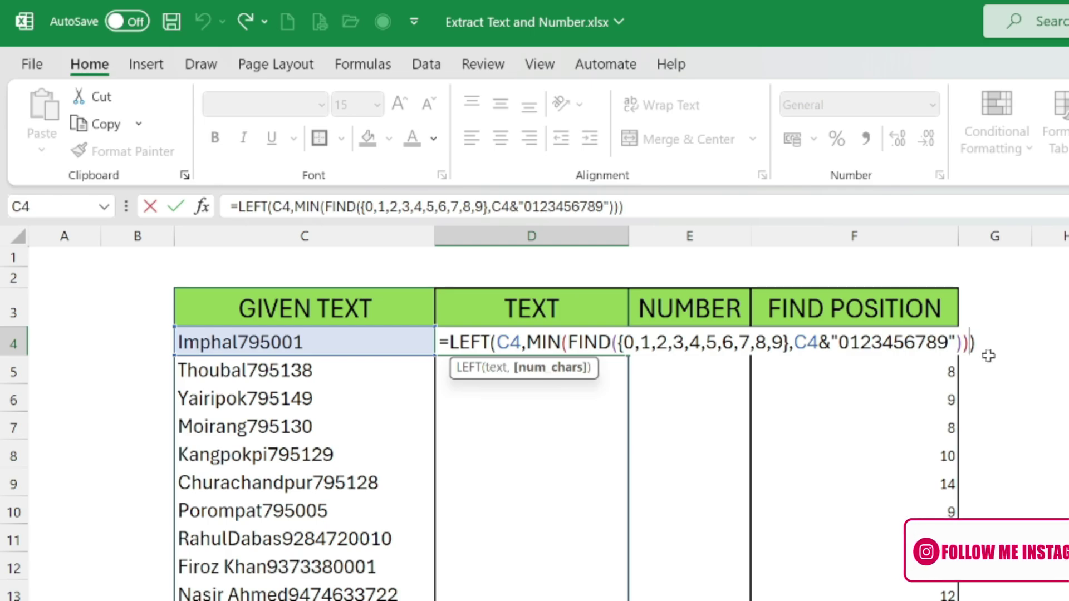
pyautogui.write('-1')
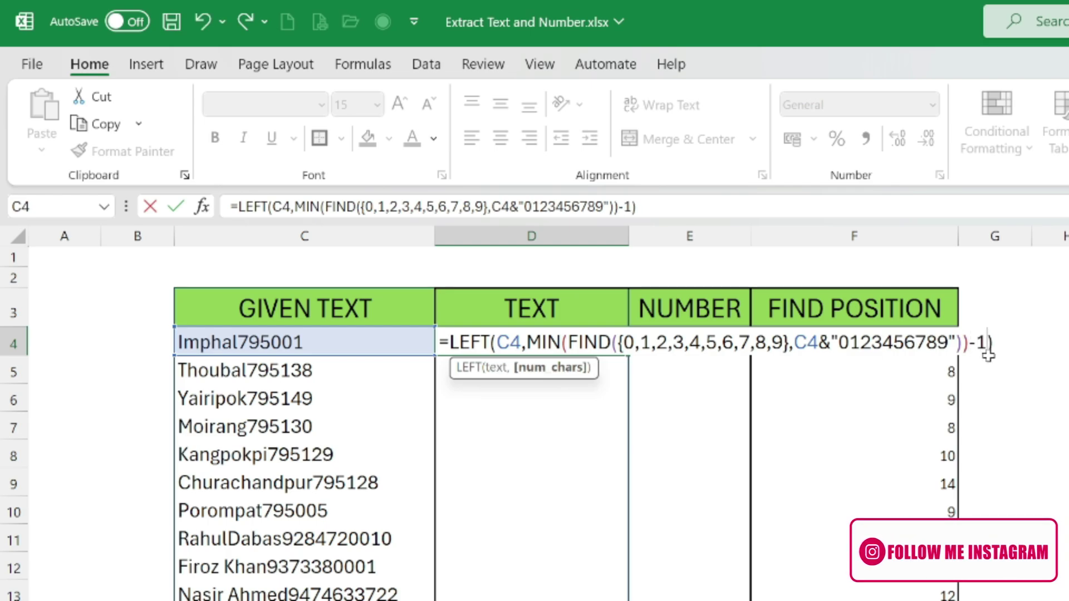
pyautogui.press('Return')
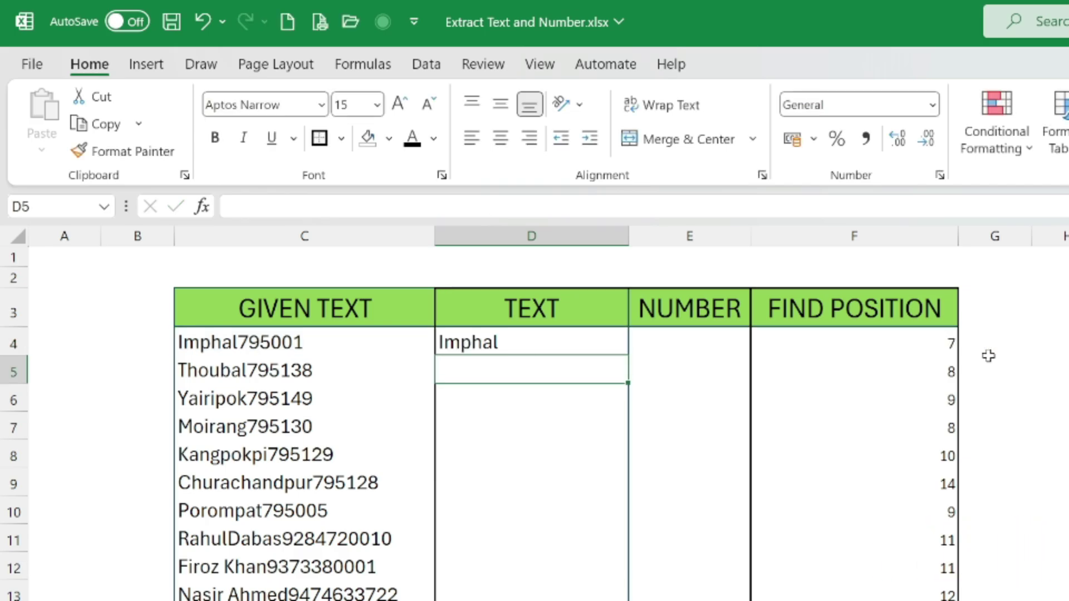
# Fill the D4 formula down the TEXT column through D15
pyautogui.click(573, 335)
pyautogui.moveTo(628, 355); pyautogui.dragTo(640, 467)
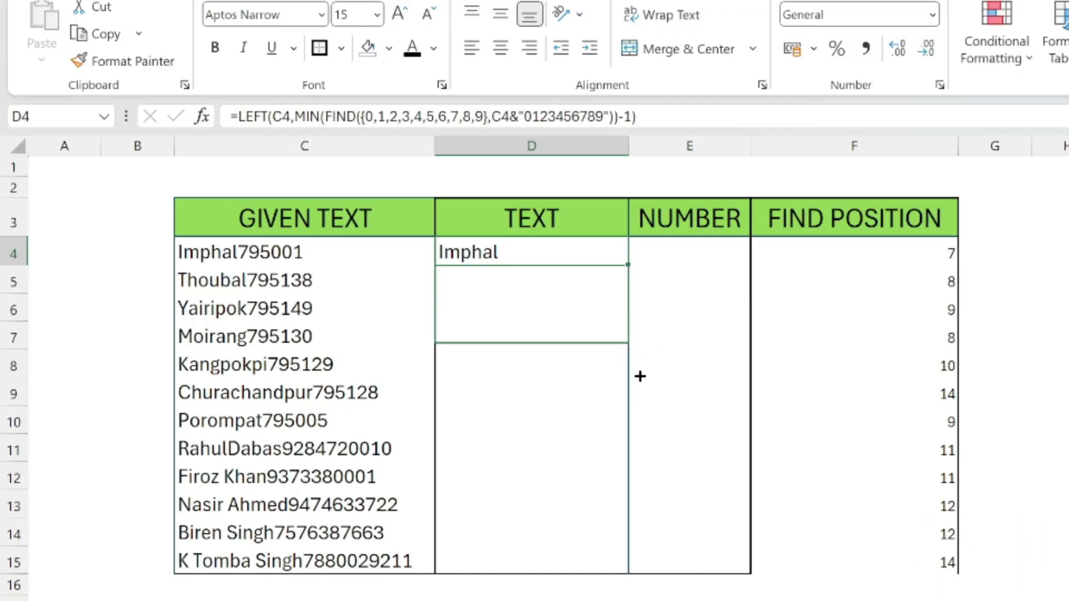
pyautogui.moveTo(640, 377); pyautogui.dragTo(641, 570)
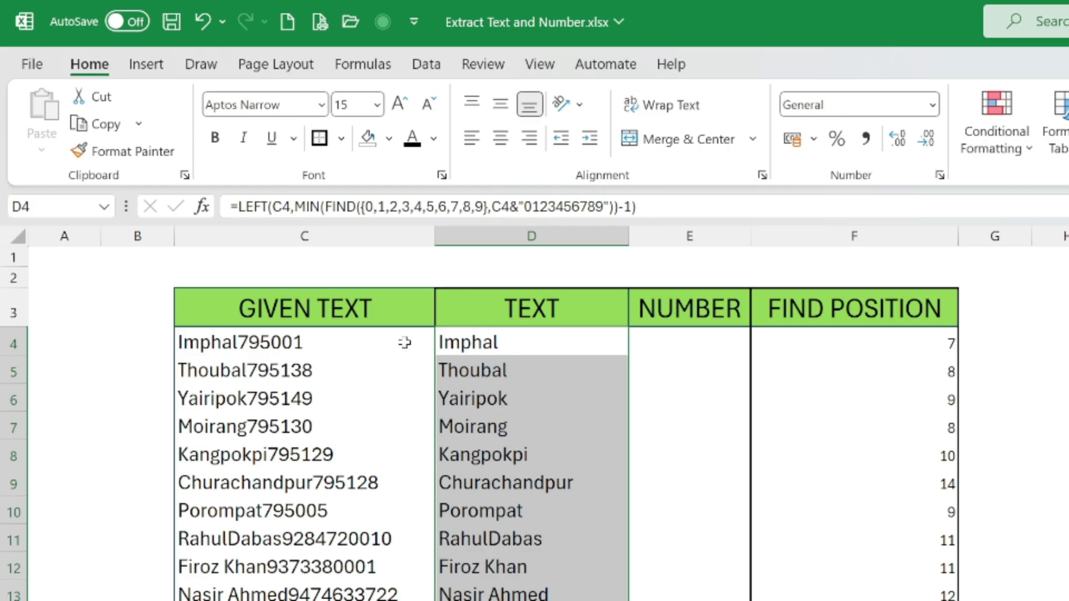
# Enter a RIGHT formula in E4 that extracts 1 character from C4
pyautogui.click(663, 340)
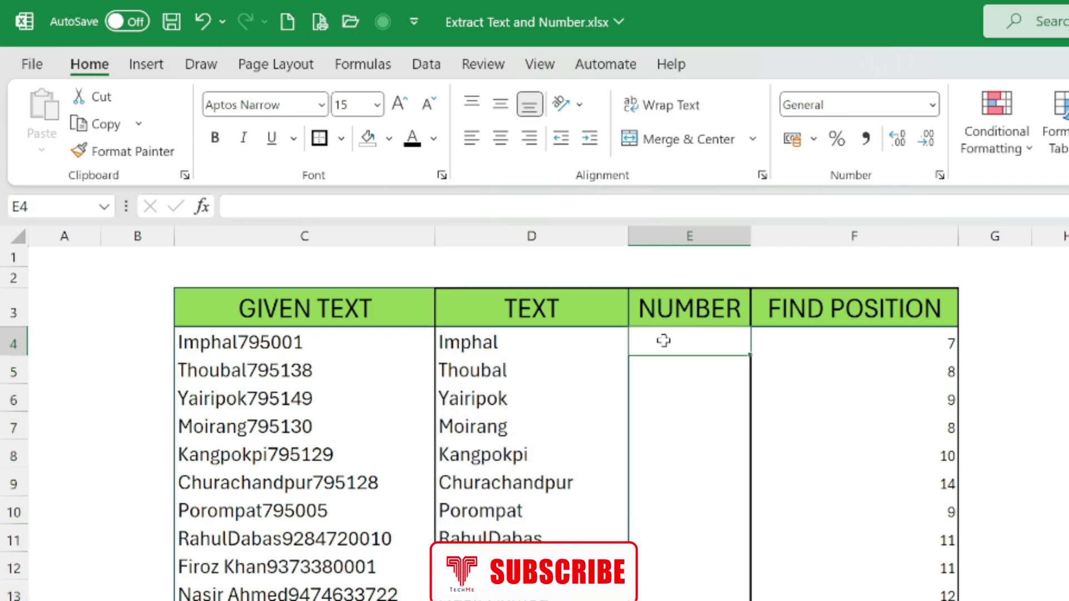
pyautogui.press('Left')
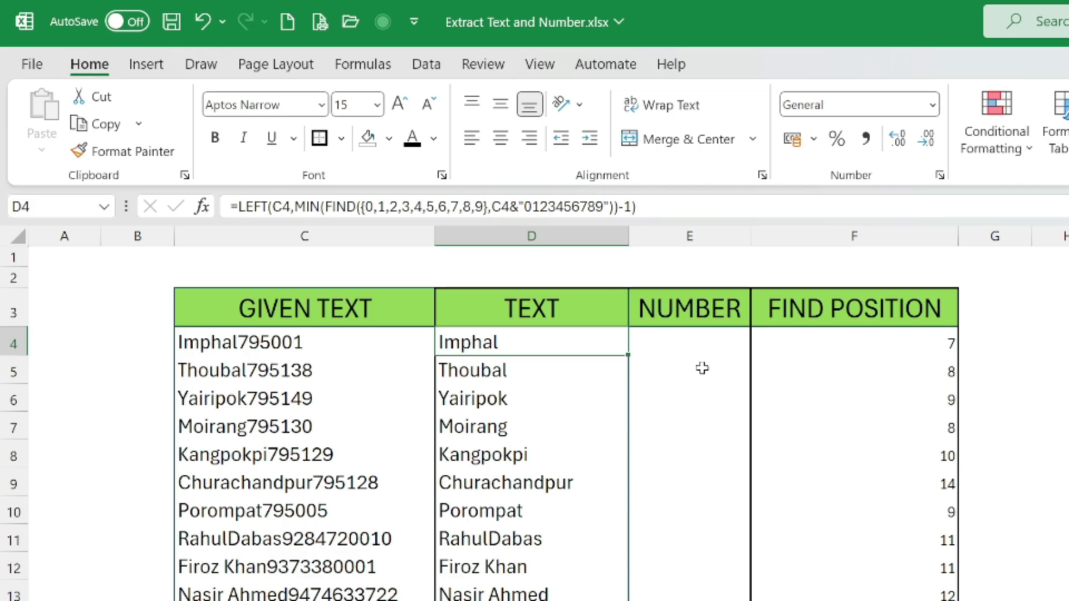
pyautogui.click(687, 344)
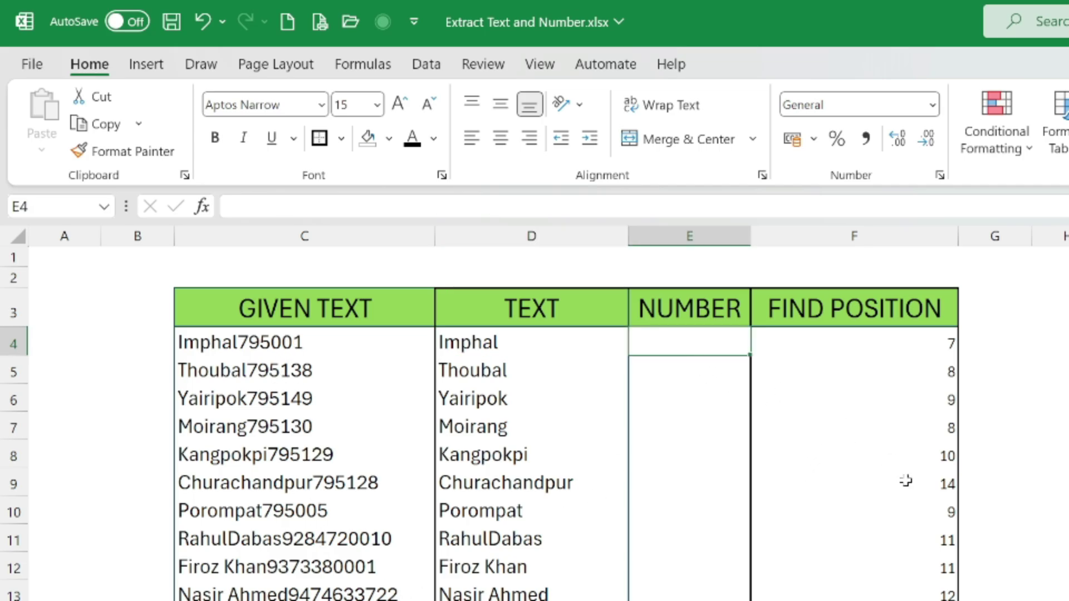
pyautogui.write('=')
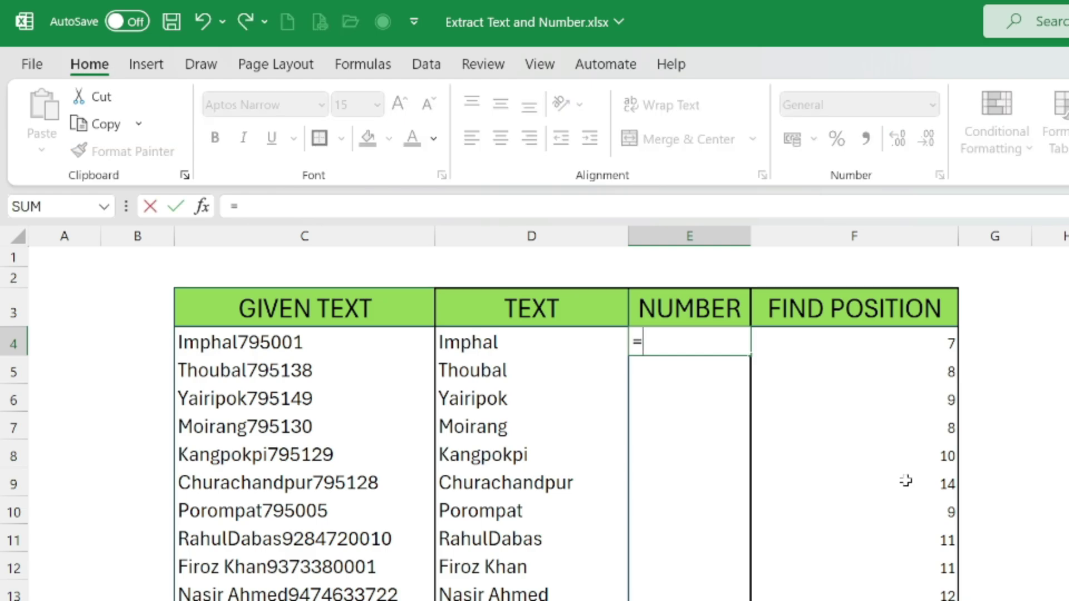
pyautogui.write('RIGHT(')
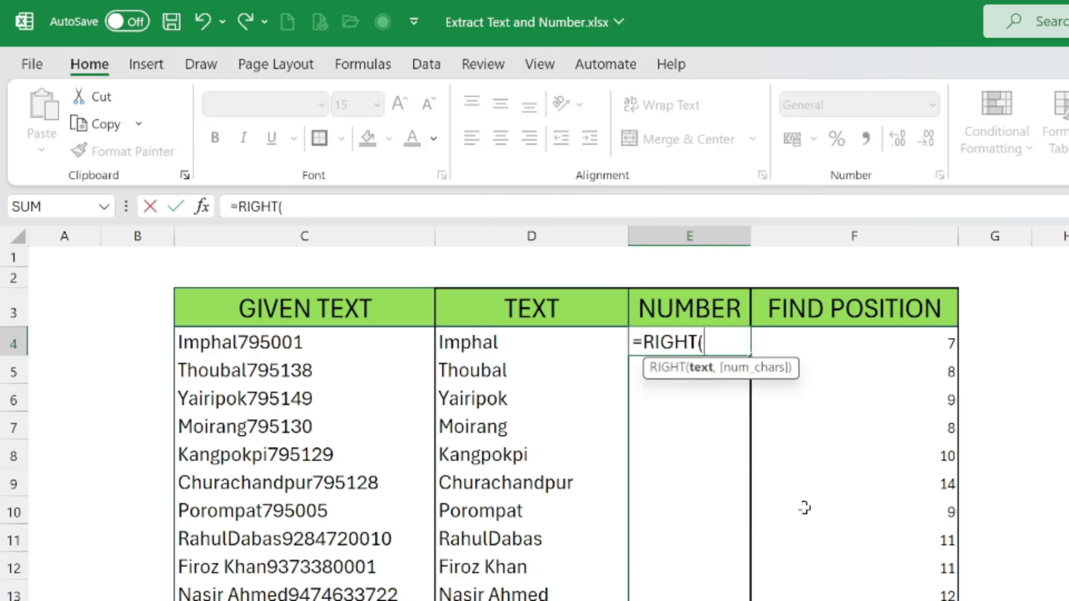
pyautogui.click(296, 342)
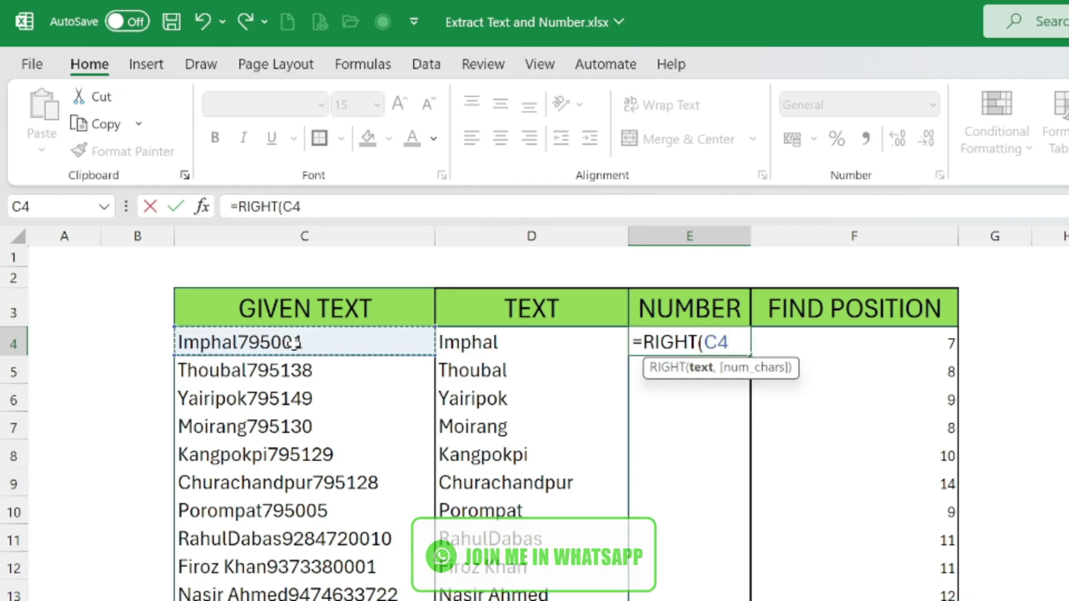
pyautogui.write(',')
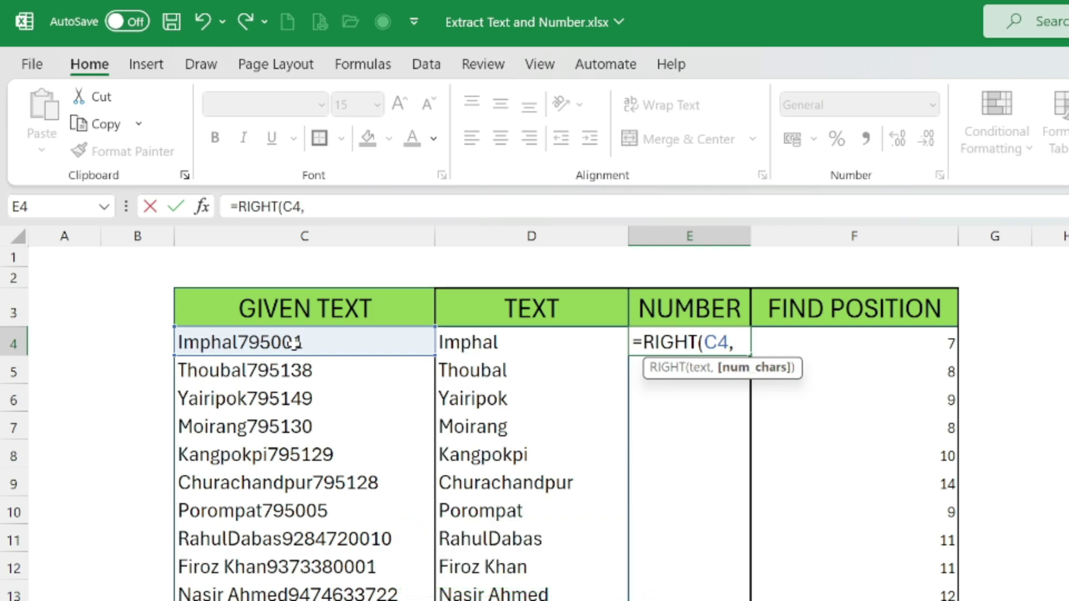
pyautogui.write('1)')
pyautogui.press('Return')
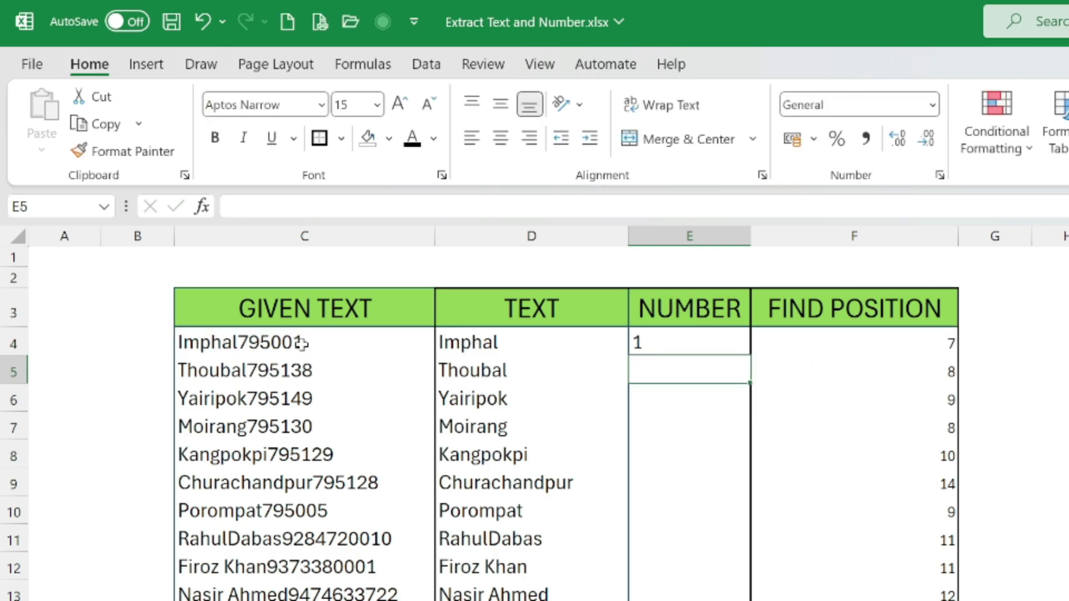
# Try character counts of 2 and then 3 in E4's RIGHT formula, entering the formula each time
pyautogui.doubleClick(667, 342)
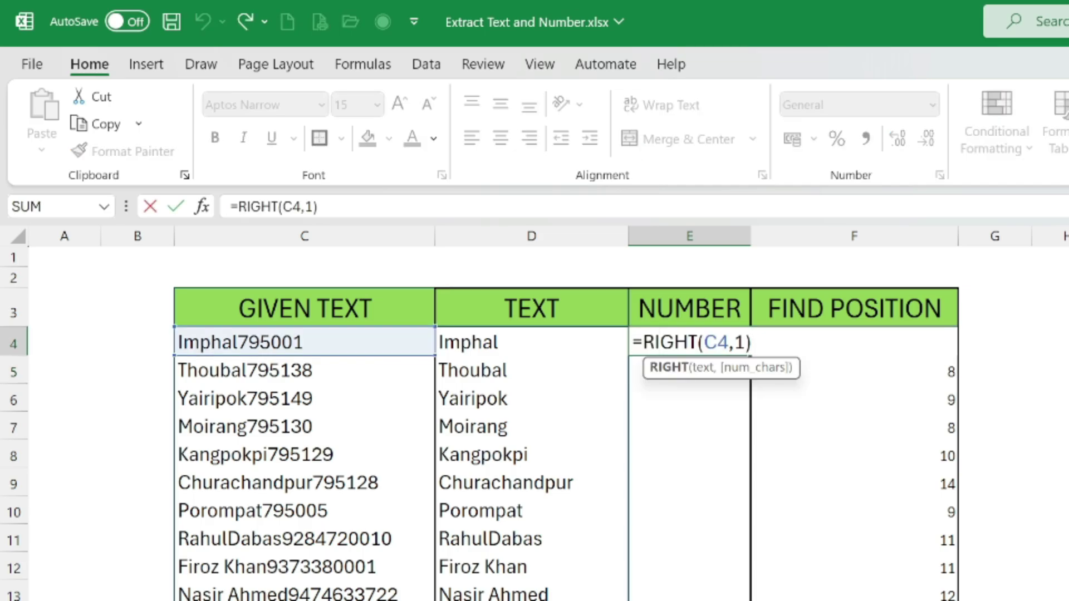
pyautogui.doubleClick(308, 207)
pyautogui.write('2')
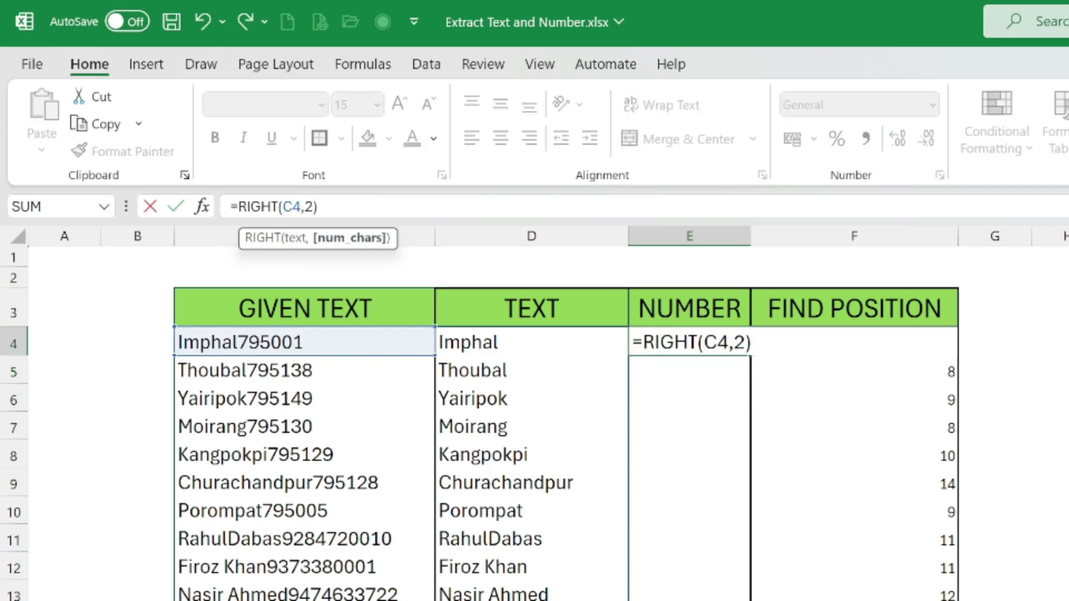
pyautogui.press('Return')
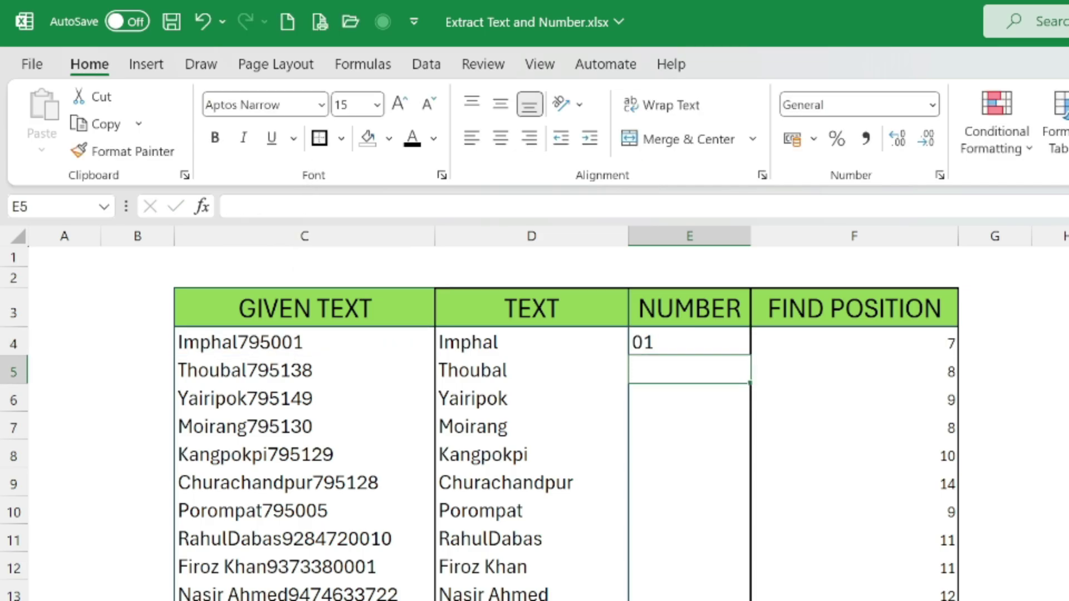
pyautogui.press('Up')
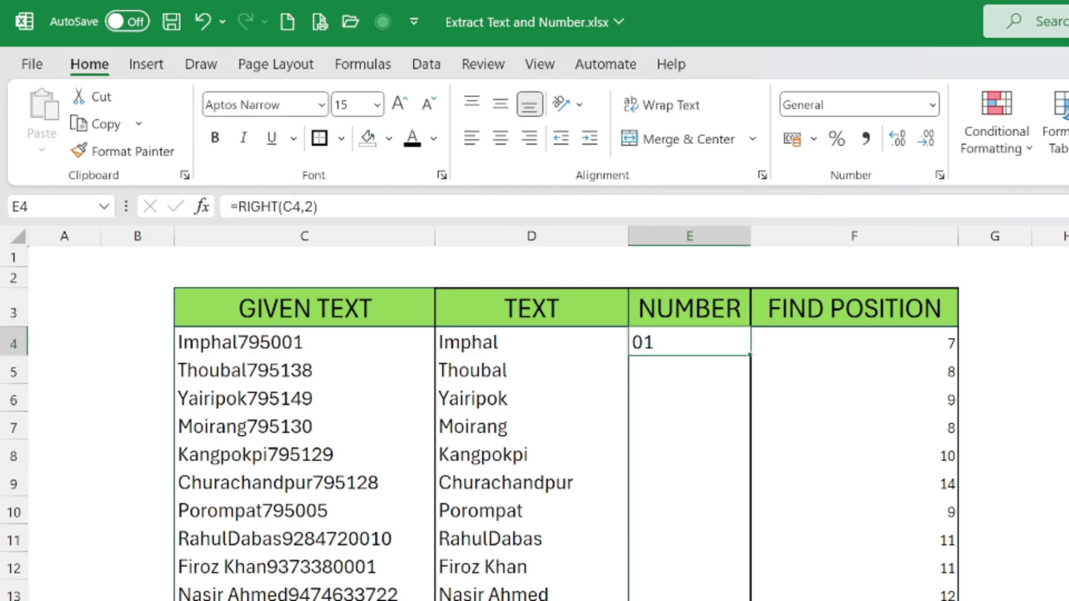
pyautogui.doubleClick(309, 206)
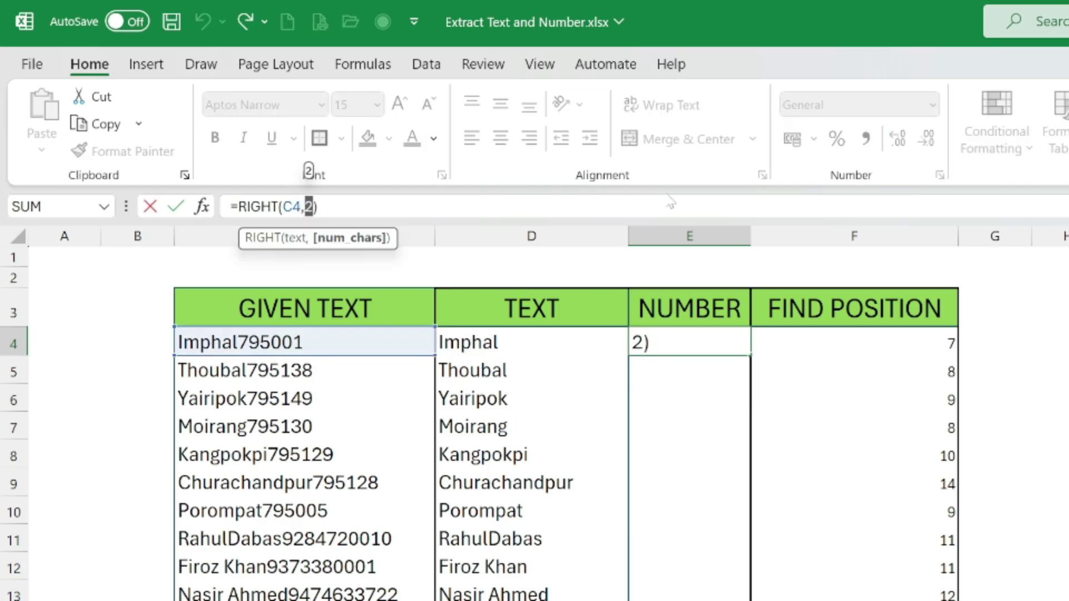
pyautogui.write('3')
pyautogui.press('Return')
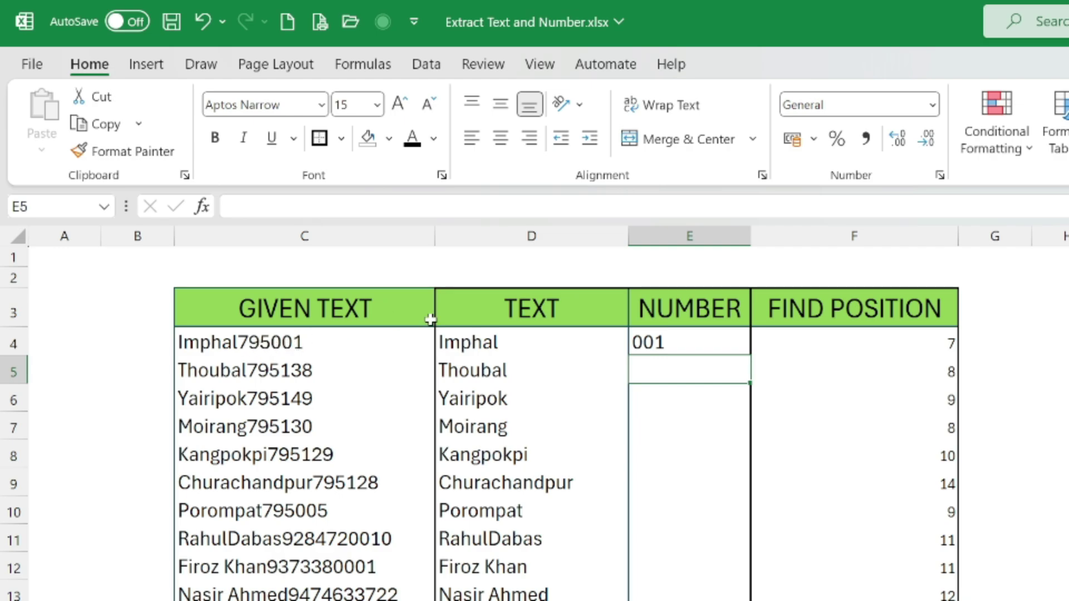
# Set the character count in E4's RIGHT formula to 6 and fill the formula down the NUMBER column through E15
pyautogui.click(694, 342)
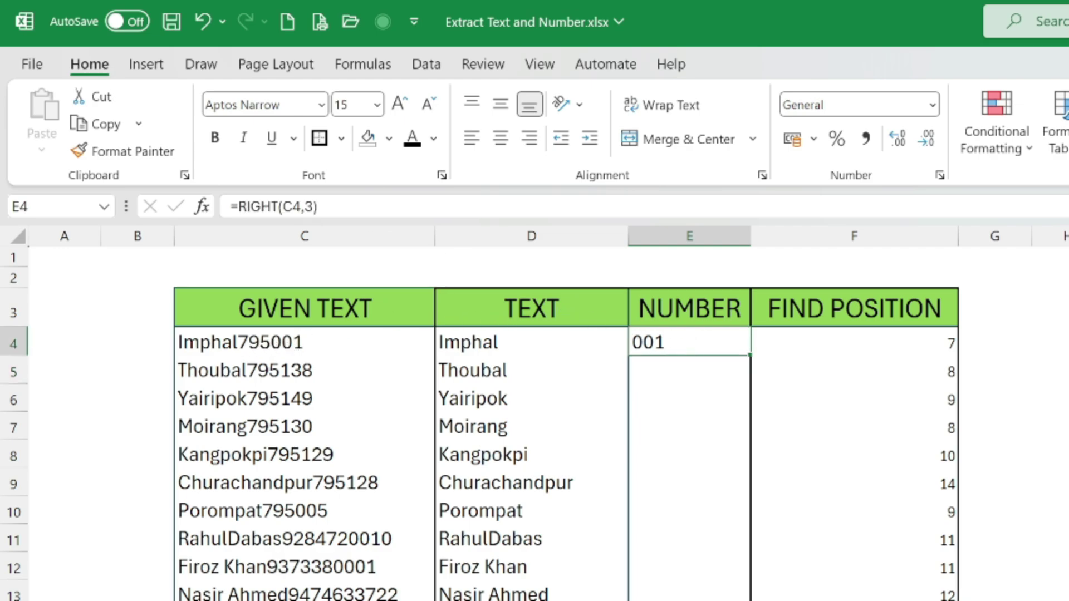
pyautogui.doubleClick(308, 207)
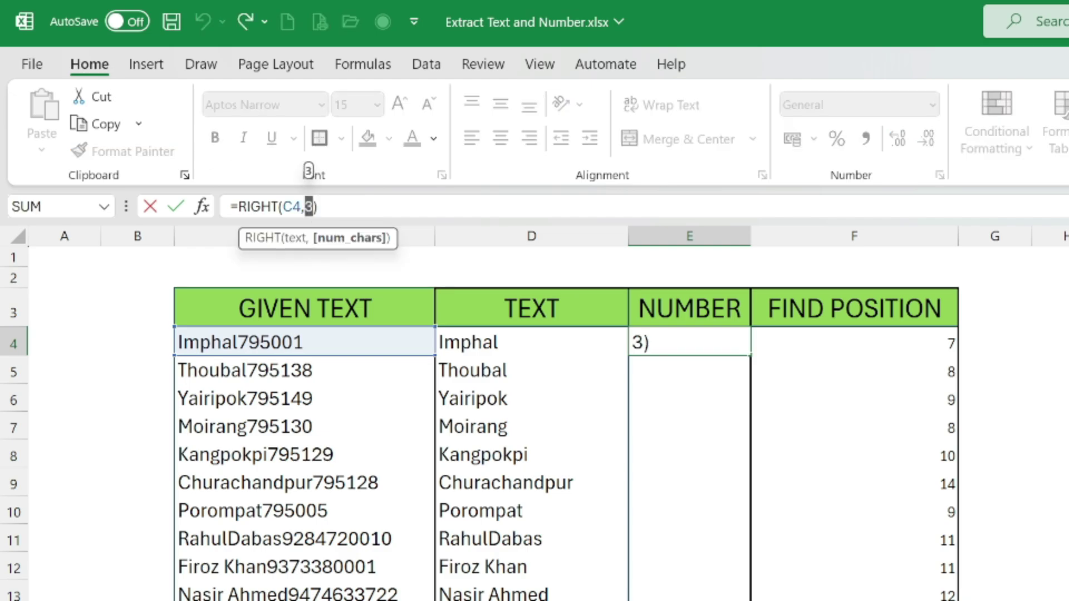
pyautogui.write('6')
pyautogui.press('Return')
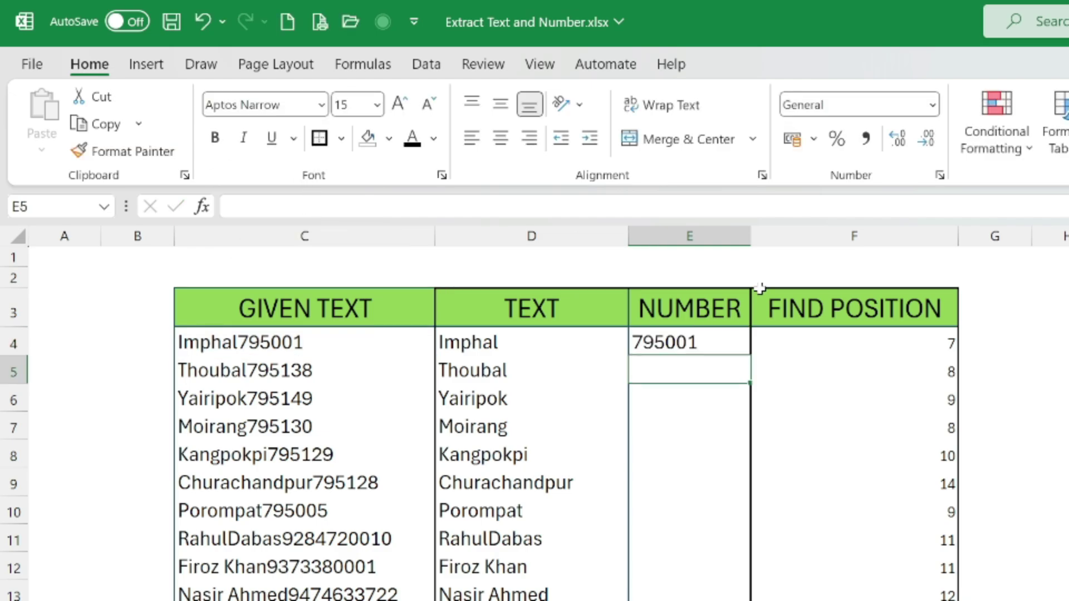
pyautogui.click(732, 340)
pyautogui.moveTo(753, 359); pyautogui.dragTo(778, 560)
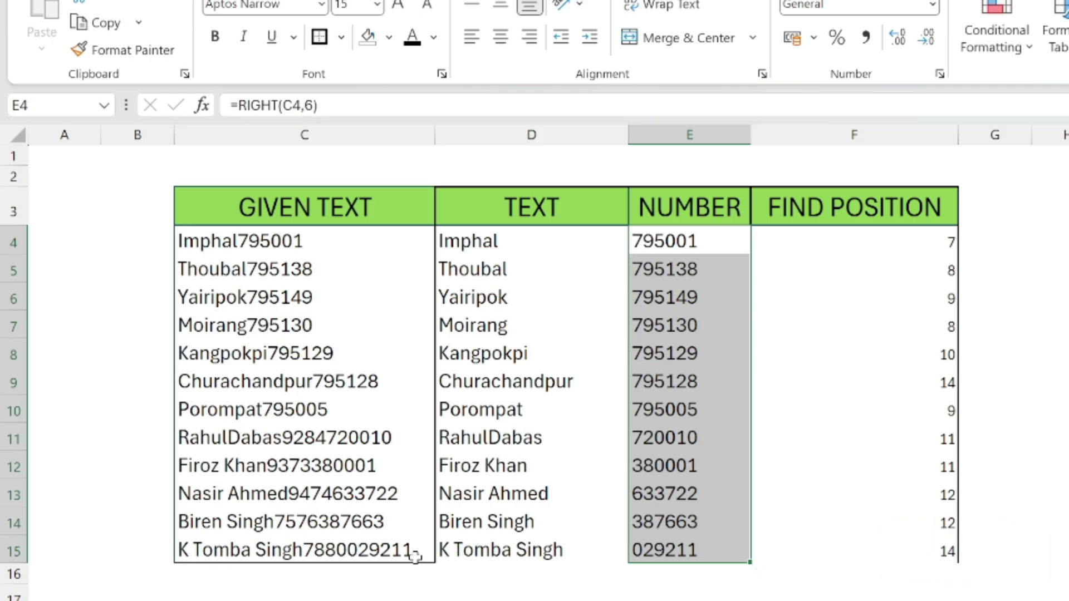
# Clear E4 and write the formula =RIGHT(C4,LEN(C4)) in it, leaving the cell in edit mode
pyautogui.click(660, 241)
pyautogui.press('Delete')
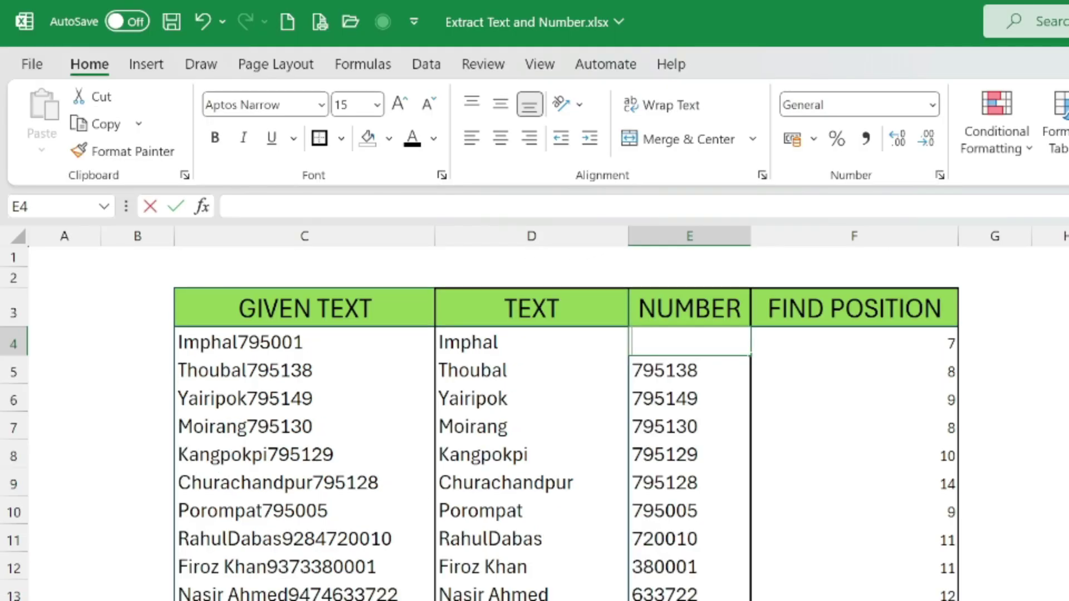
pyautogui.write('=RIGHT')
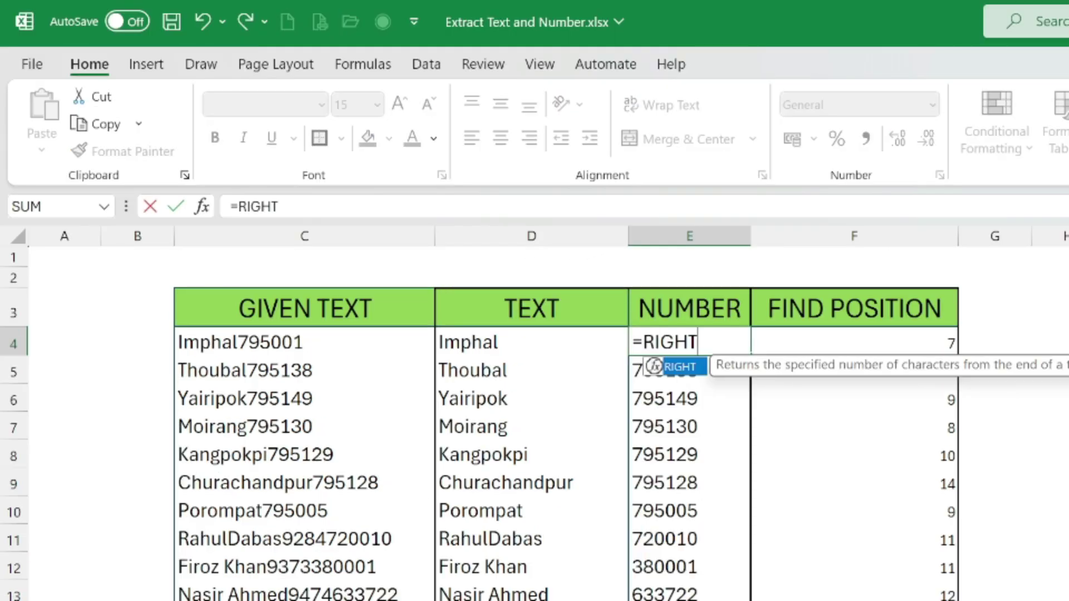
pyautogui.write('(')
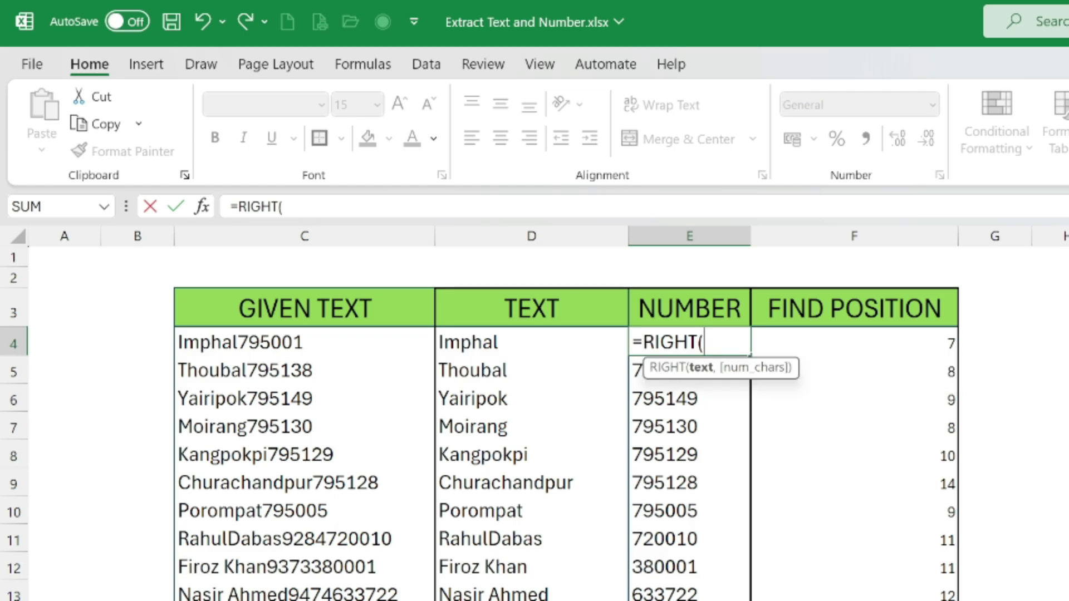
pyautogui.click(320, 340)
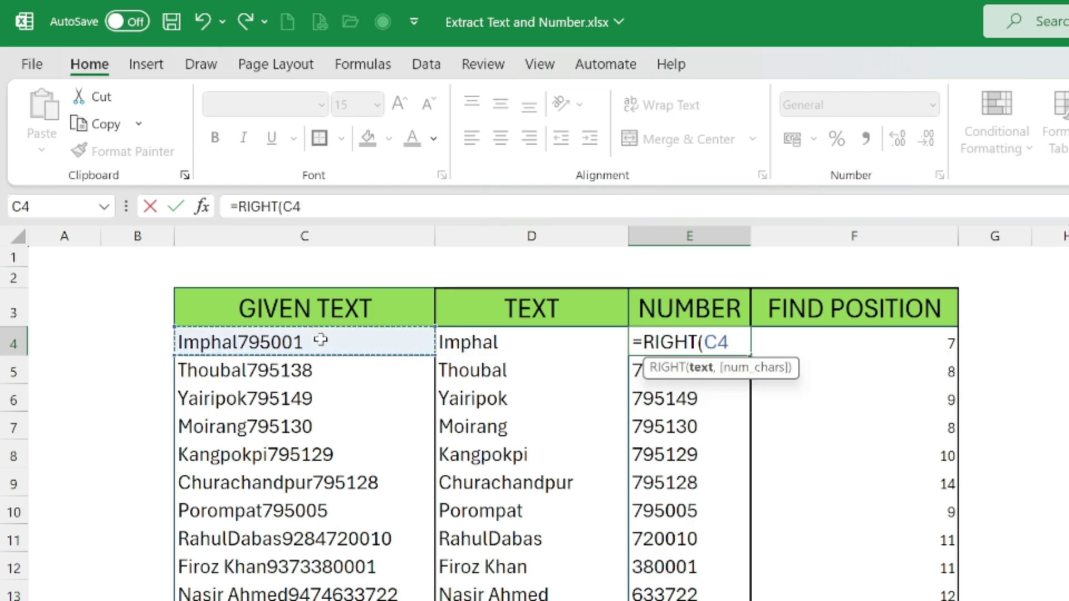
pyautogui.write(',')
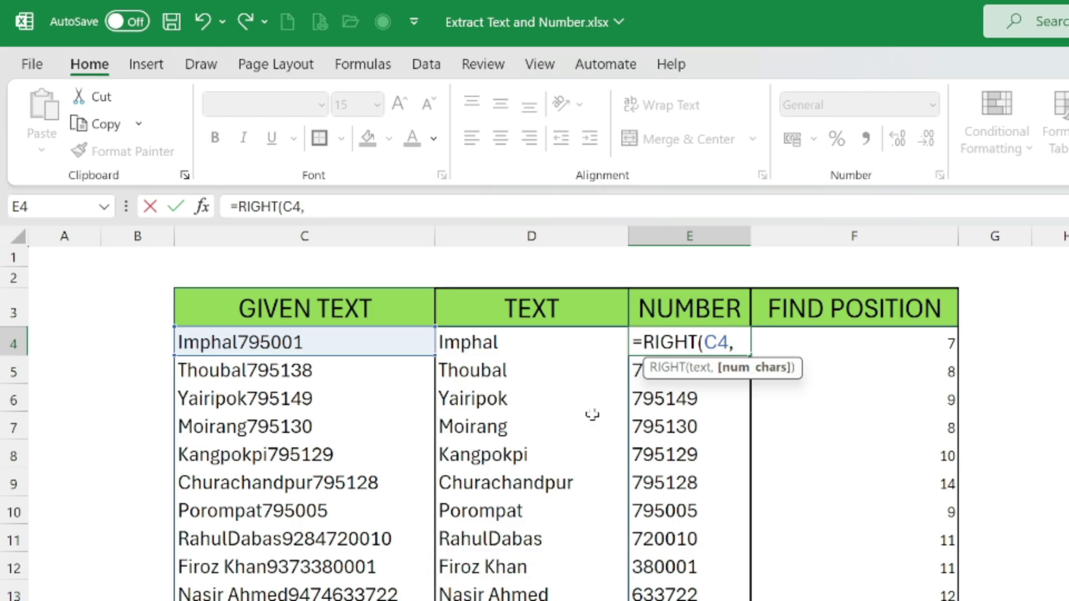
pyautogui.write('LEN(')
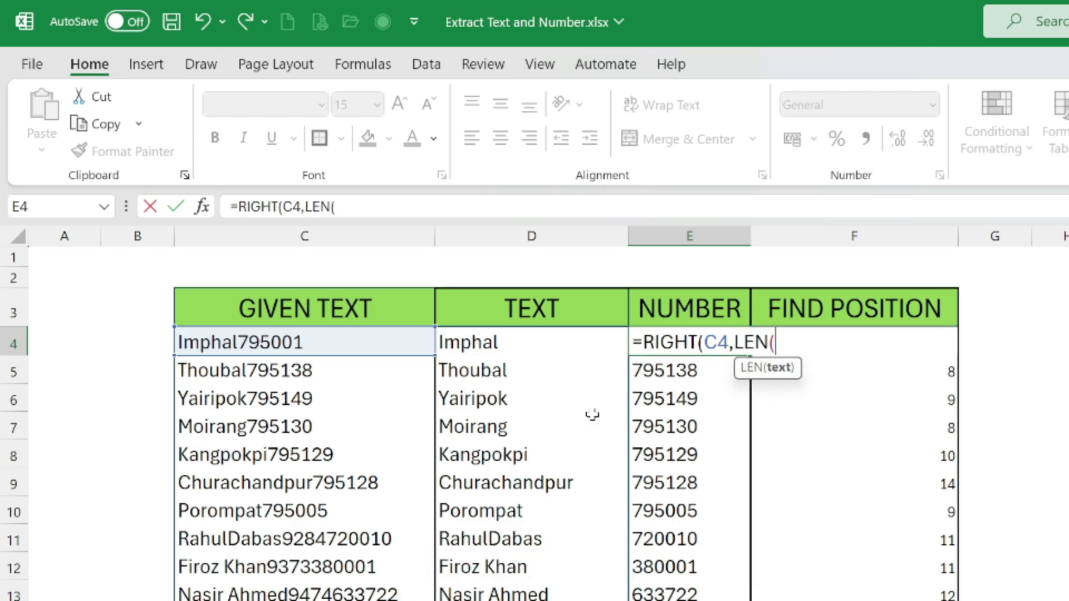
pyautogui.click(333, 341)
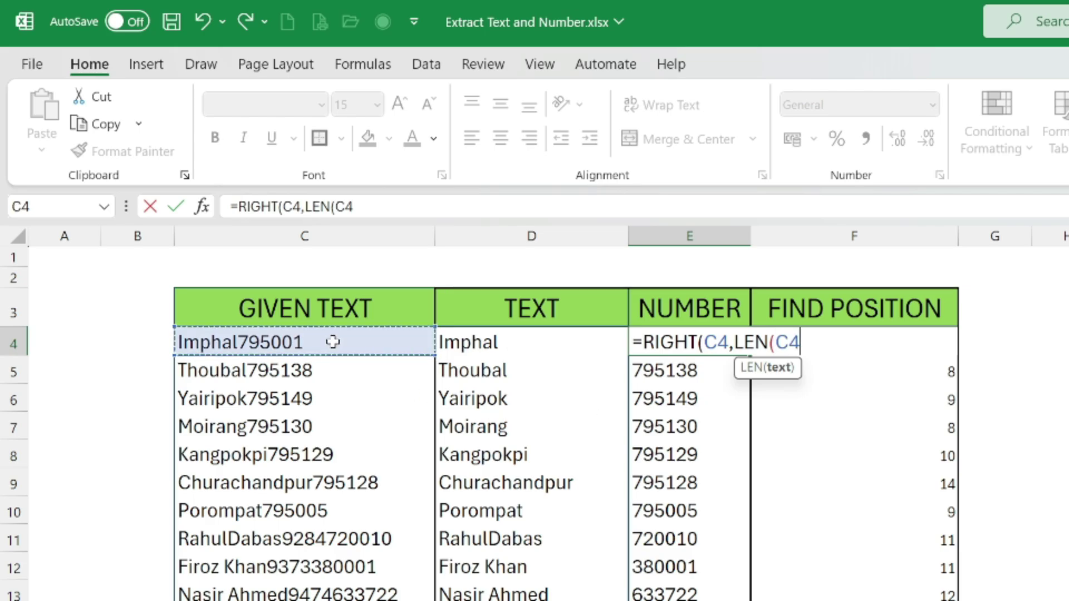
pyautogui.write(')')
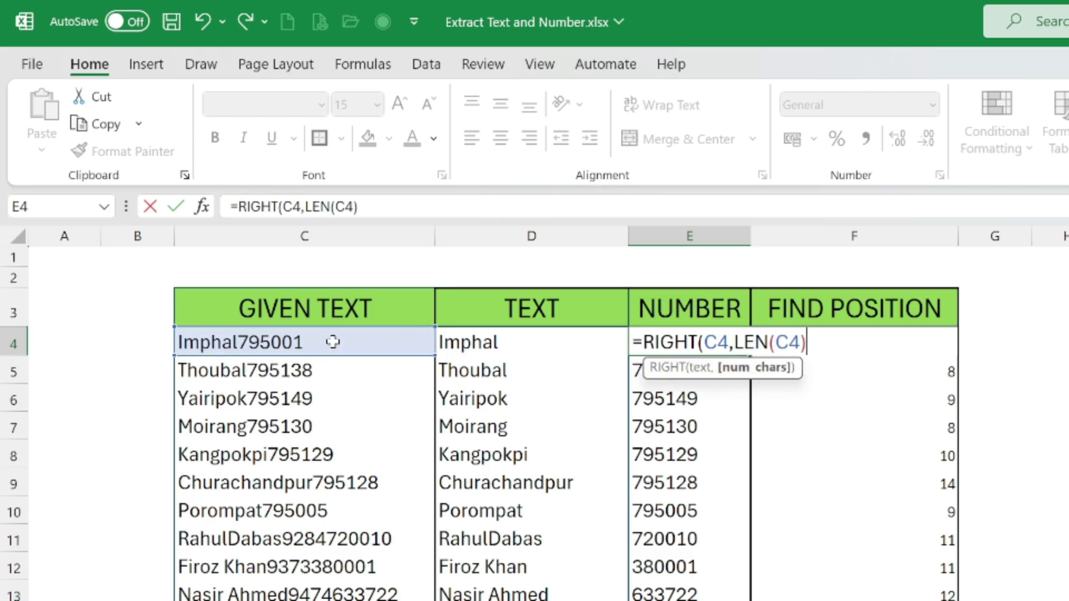
pyautogui.write(')')
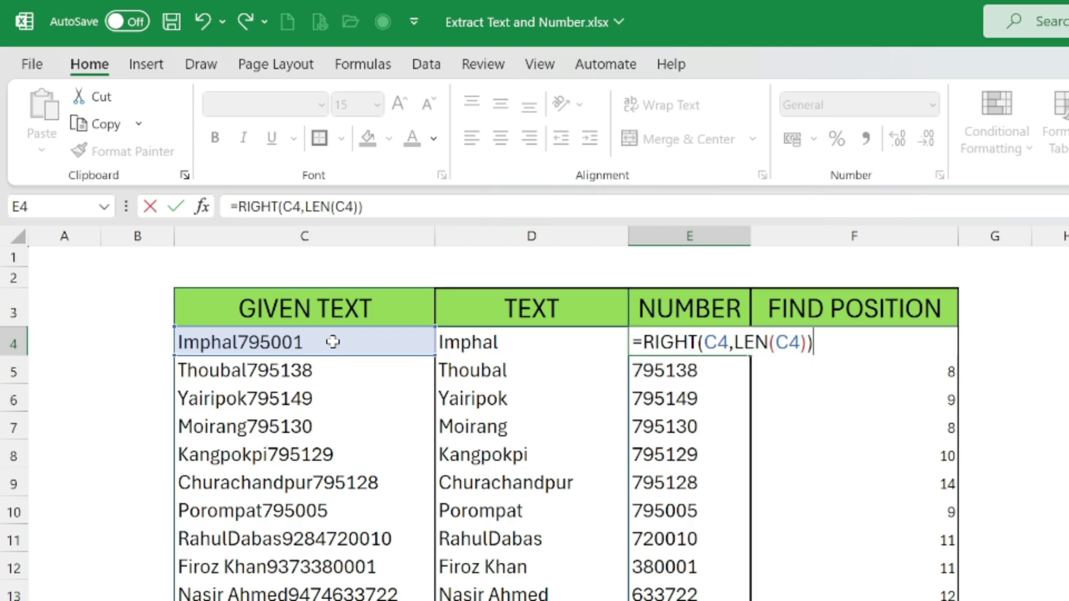
# Preview the evaluated result of E4's whole RIGHT expression, and restore the formula
pyautogui.moveTo(643, 342); pyautogui.dragTo(813, 344)
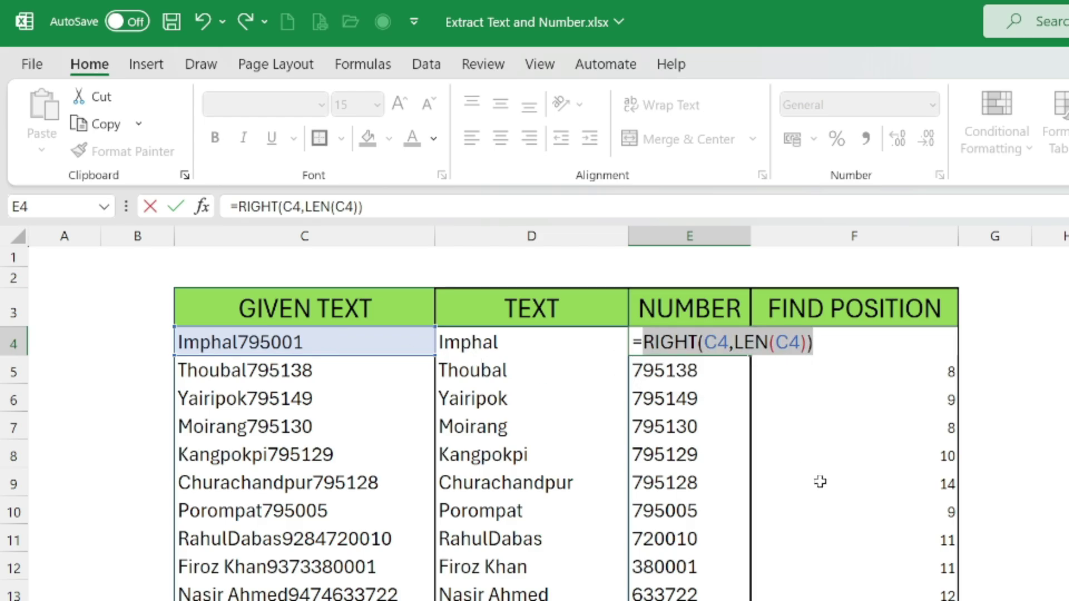
pyautogui.press('F9')
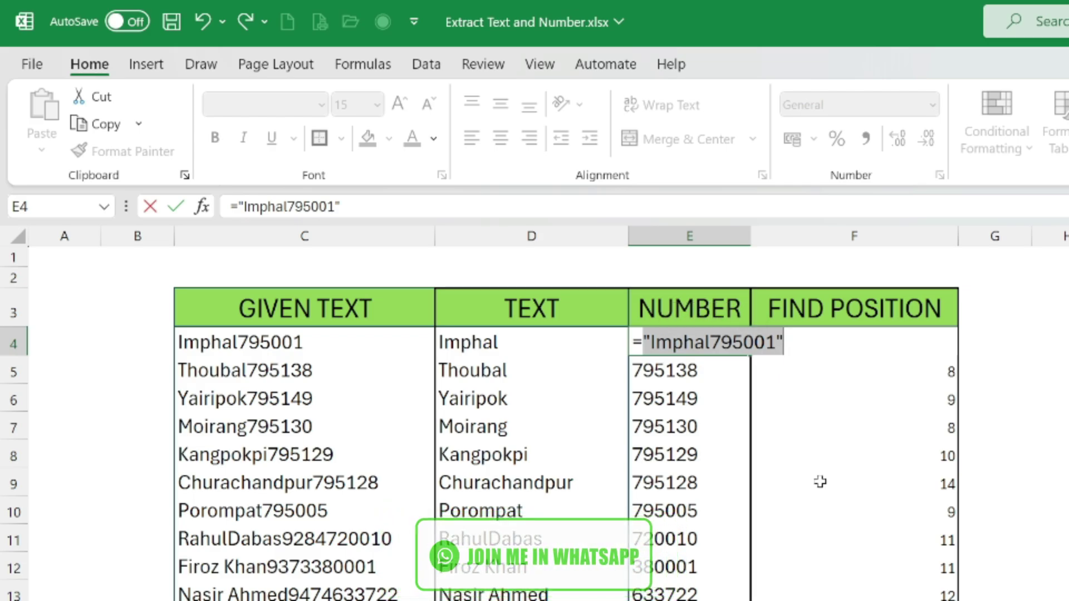
pyautogui.hotkey('ctrl', 'z')
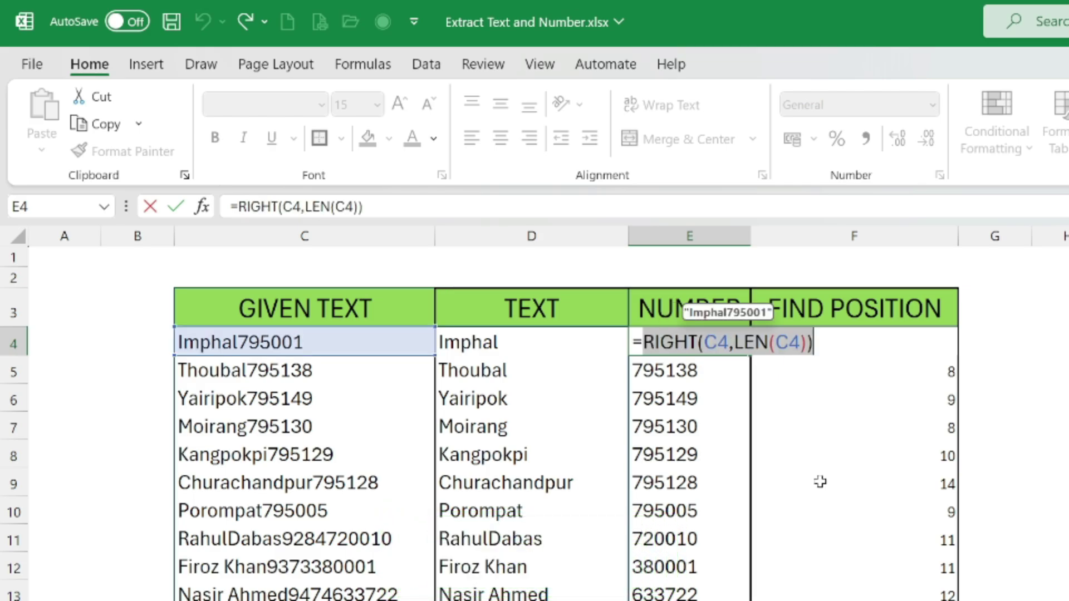
pyautogui.click(812, 342)
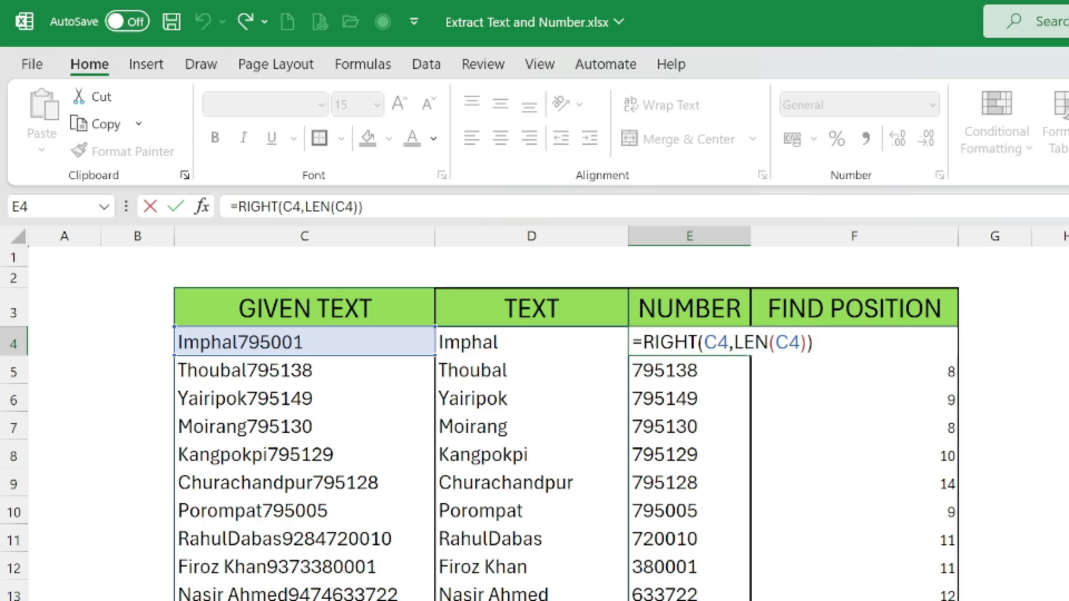
pyautogui.write('-MIN(')
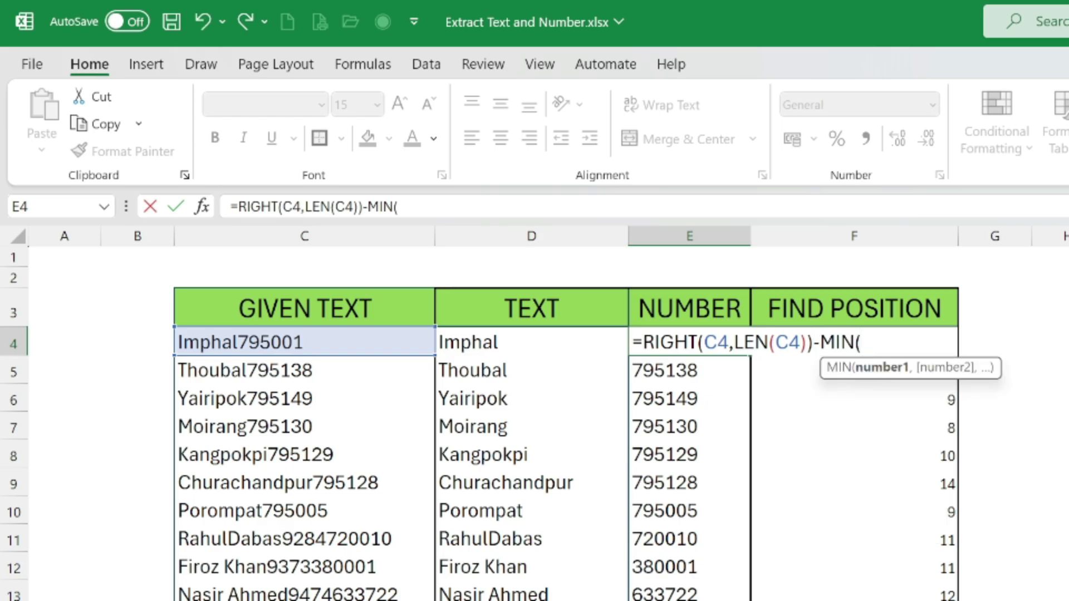
pyautogui.write('FIND(')
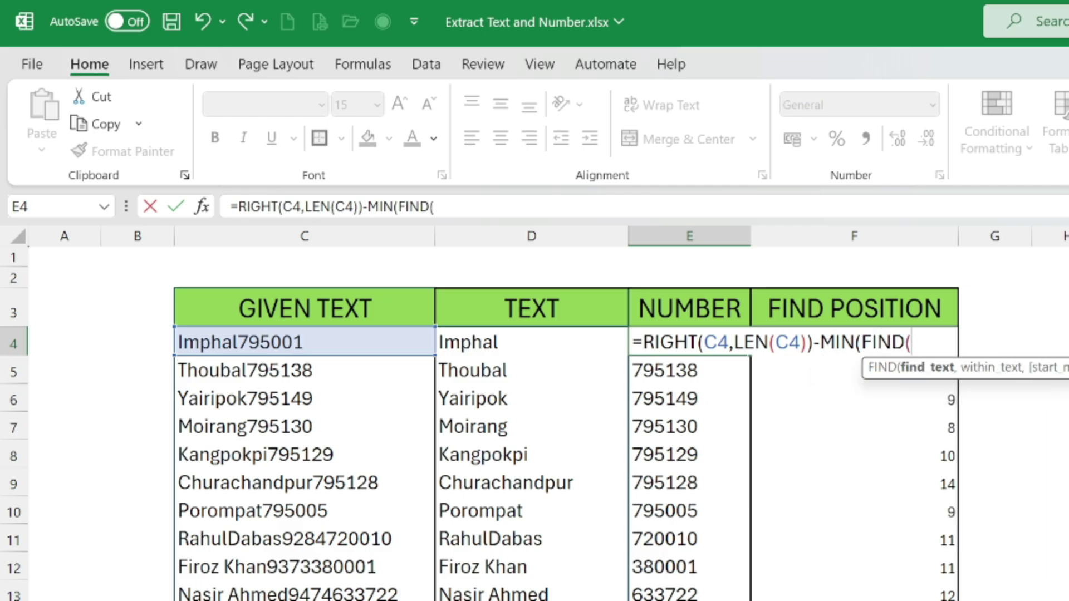
pyautogui.write('{0,1,2,')
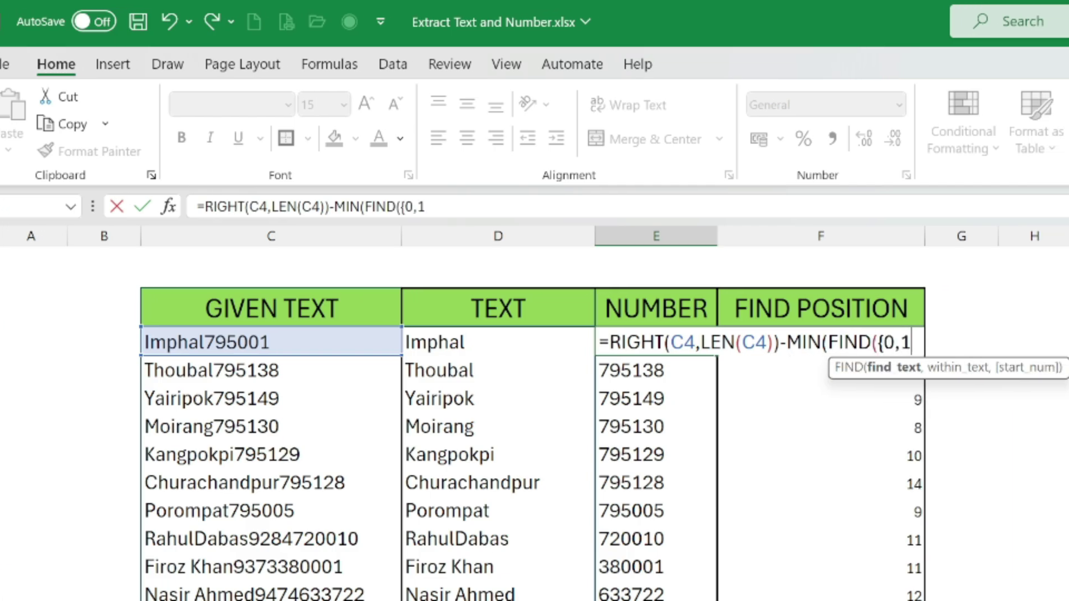
pyautogui.write('3,4,5,6,7,')
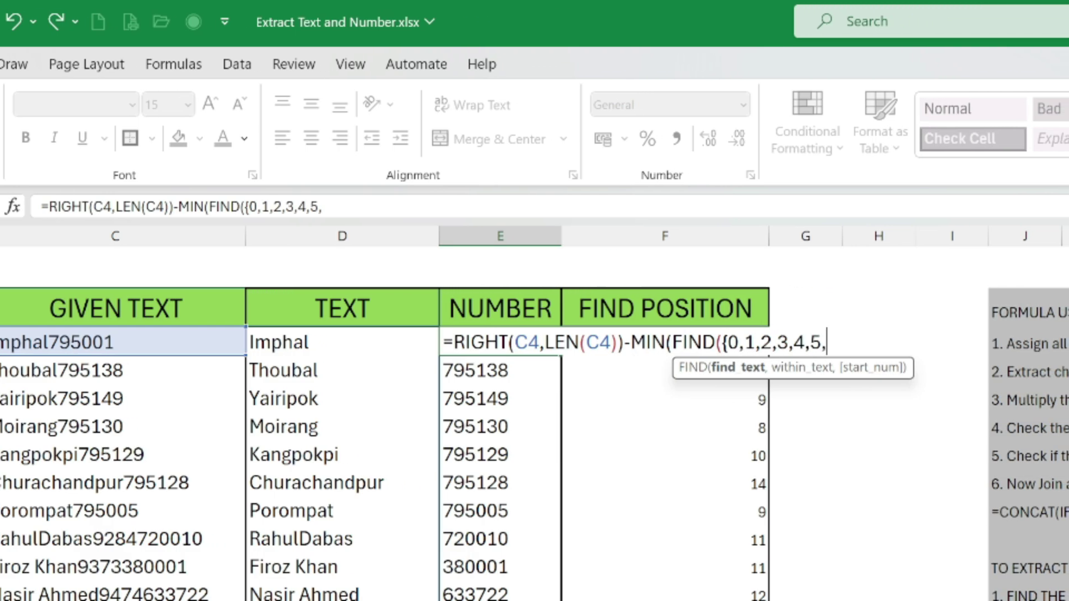
pyautogui.write('8,9')
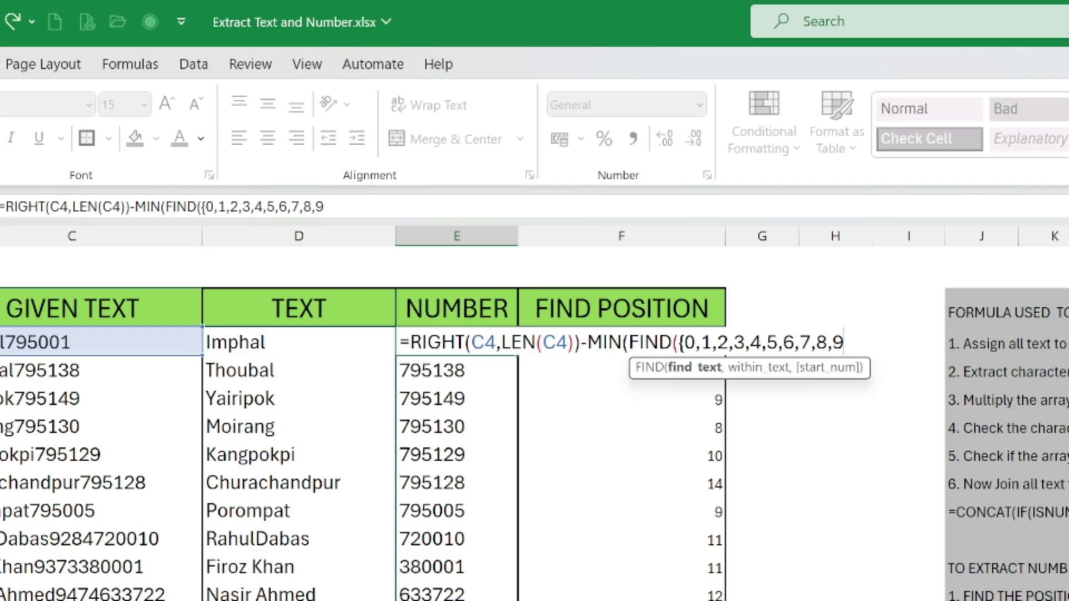
pyautogui.write('},')
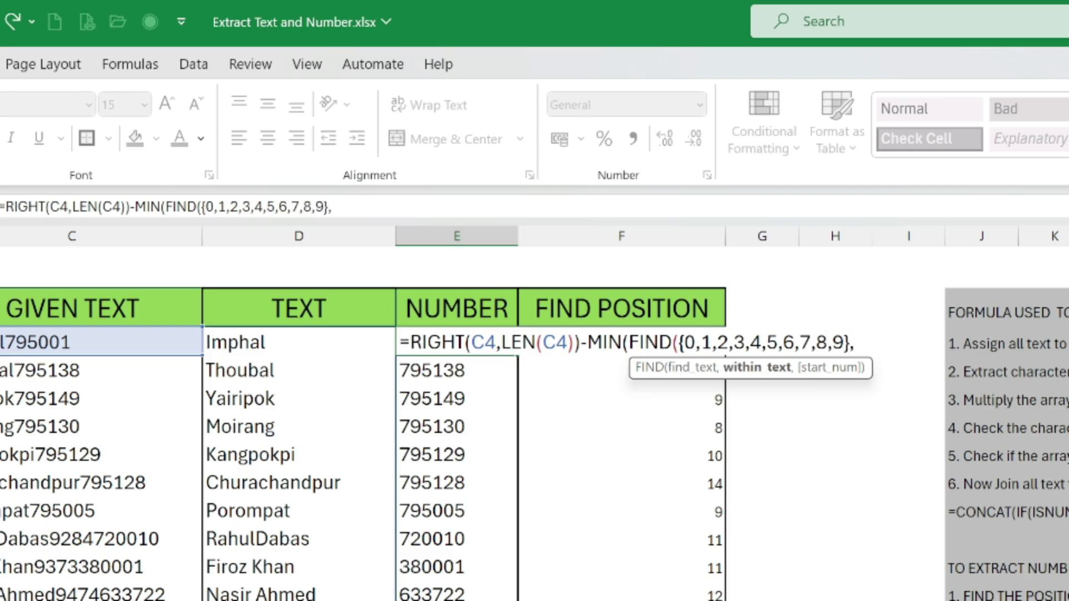
pyautogui.write('C4')
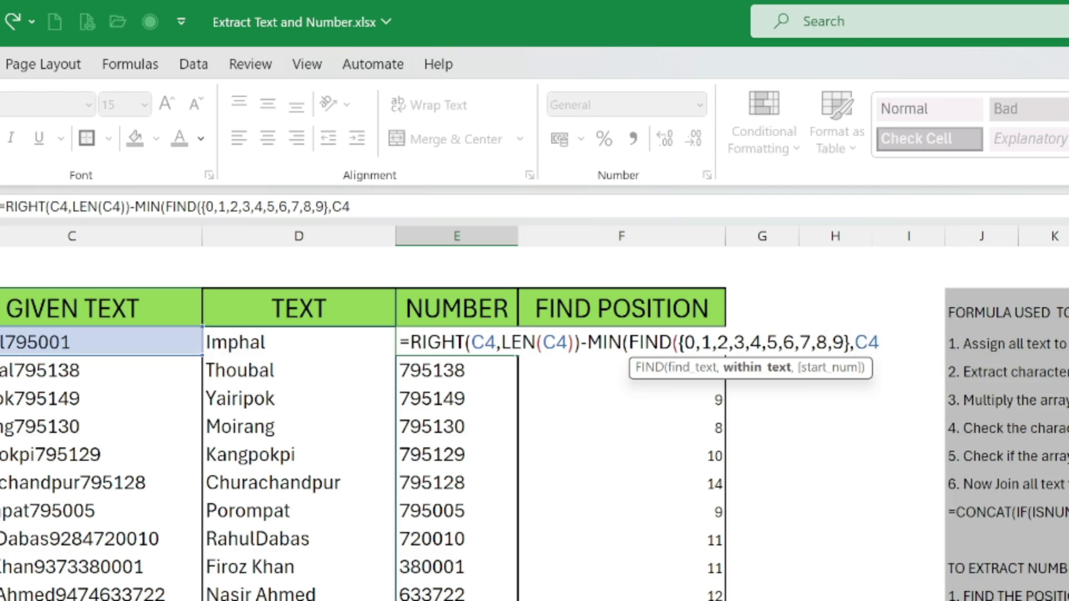
pyautogui.write('&"01')
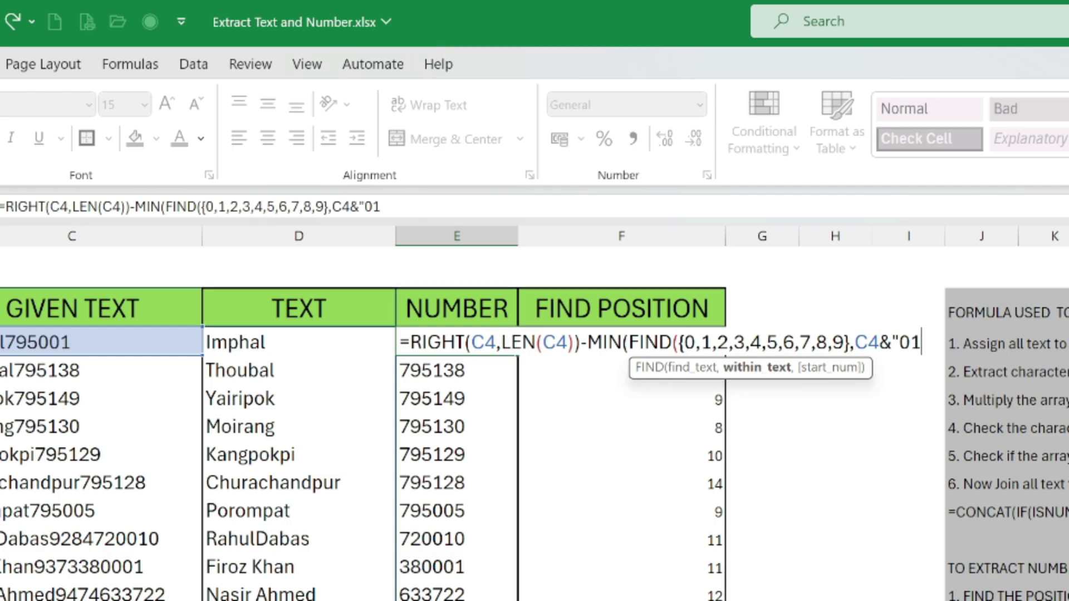
pyautogui.write('23456')
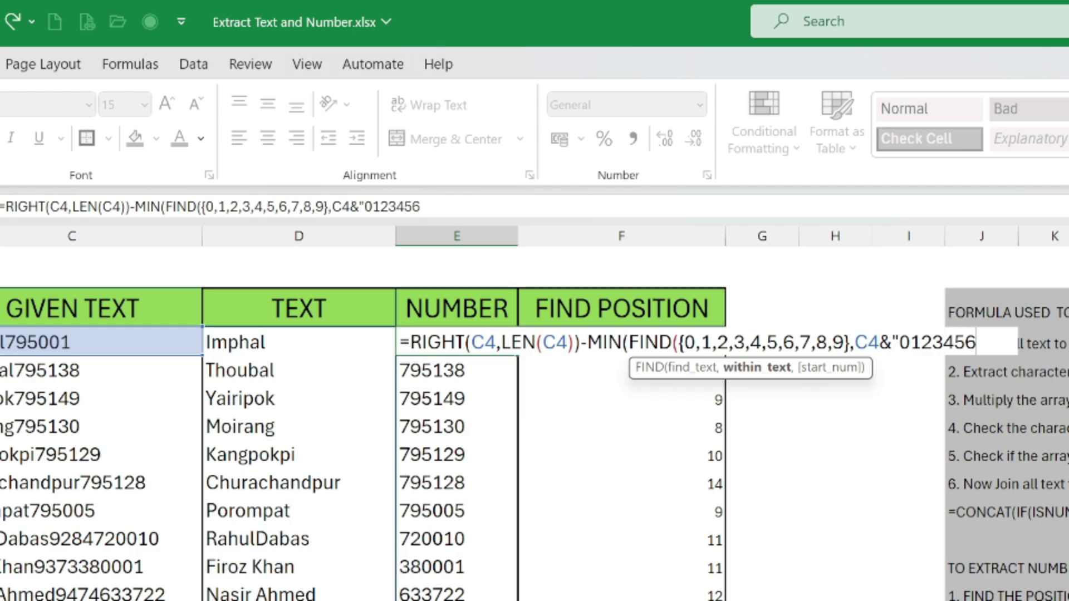
pyautogui.write('789')
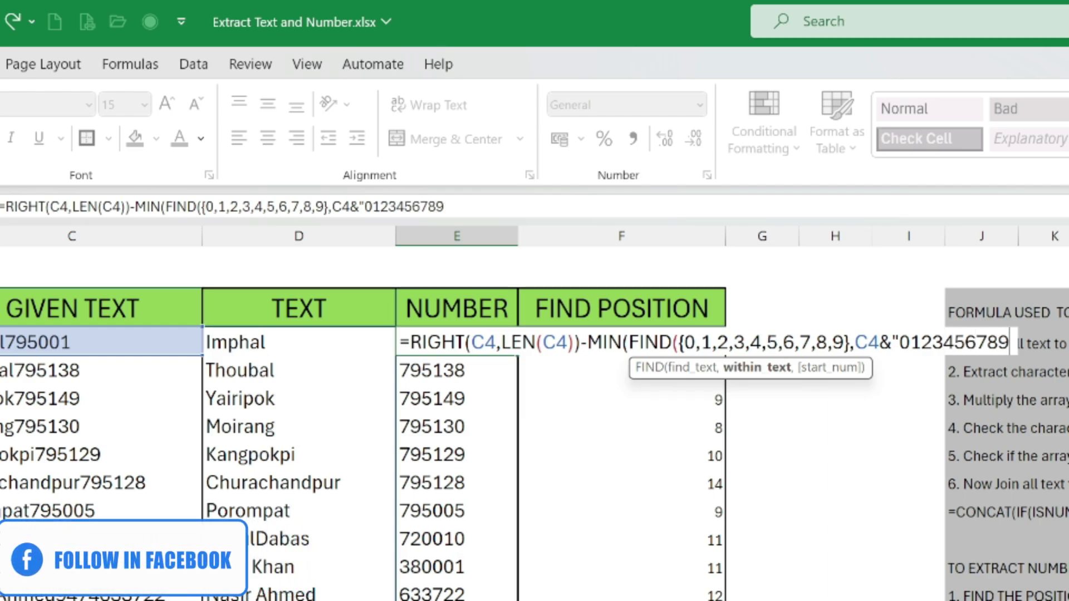
pyautogui.write('"))')
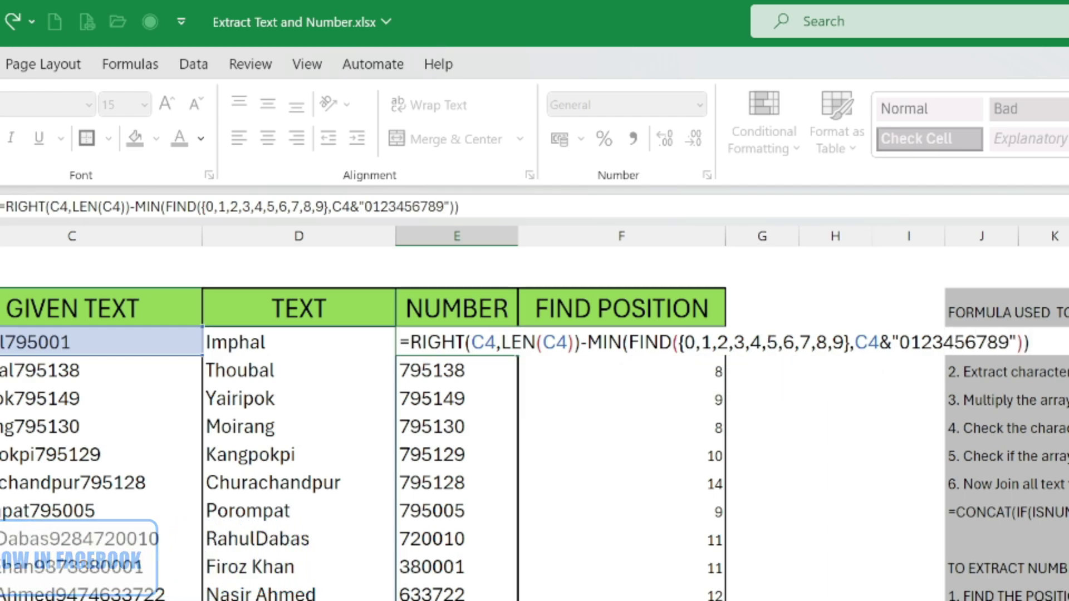
# Preview the evaluated result of E4's whole formula with the MIN subtraction, and restore the formula
pyautogui.hotkey('shift', 'Up')
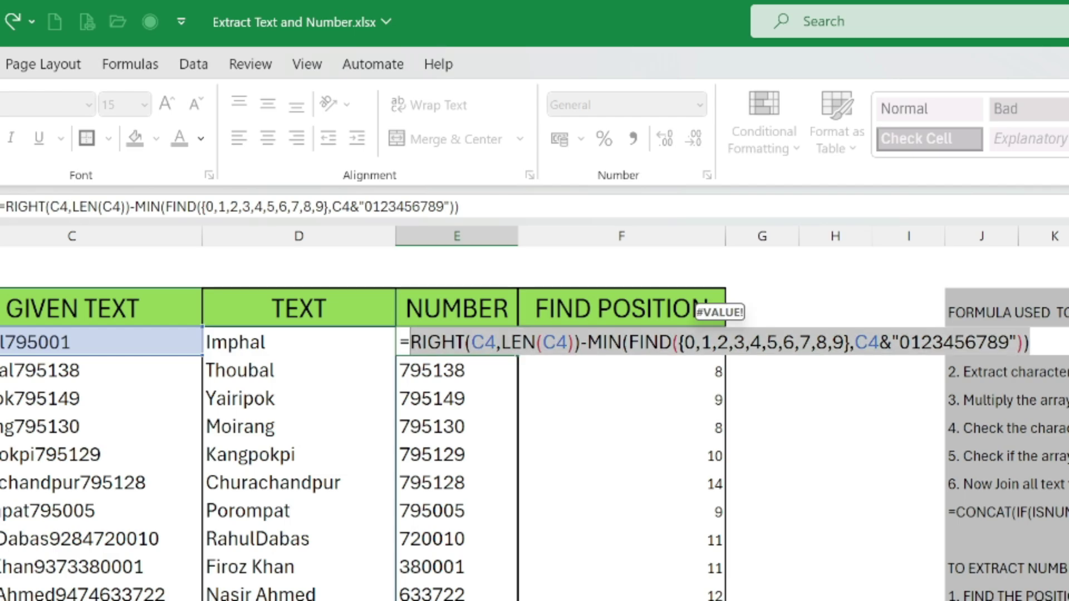
pyautogui.press('F9')
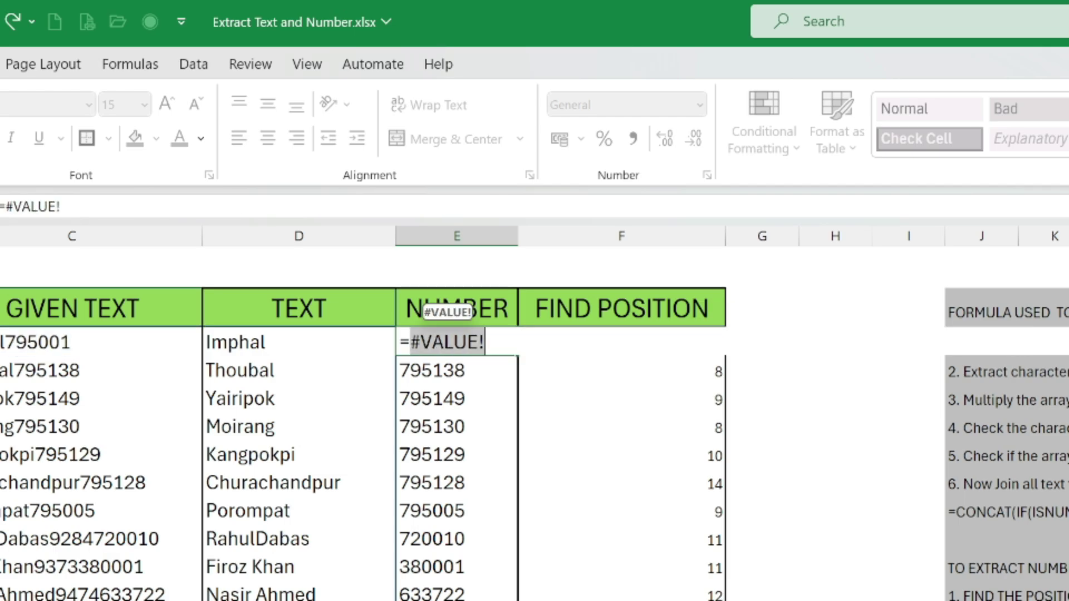
pyautogui.hotkey('ctrl', 'z')
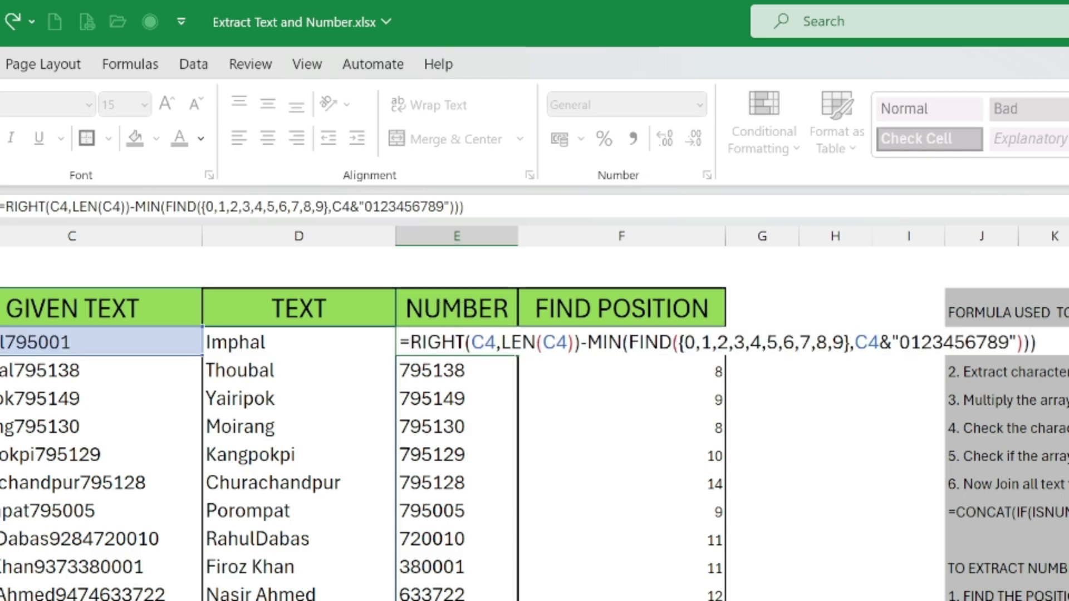
# Move RIGHT's closing parenthesis from after LEN(C4) to the formula's end, and preview E4's evaluated result before restoring the formula
pyautogui.click(573, 342)
pyautogui.press('Delete')
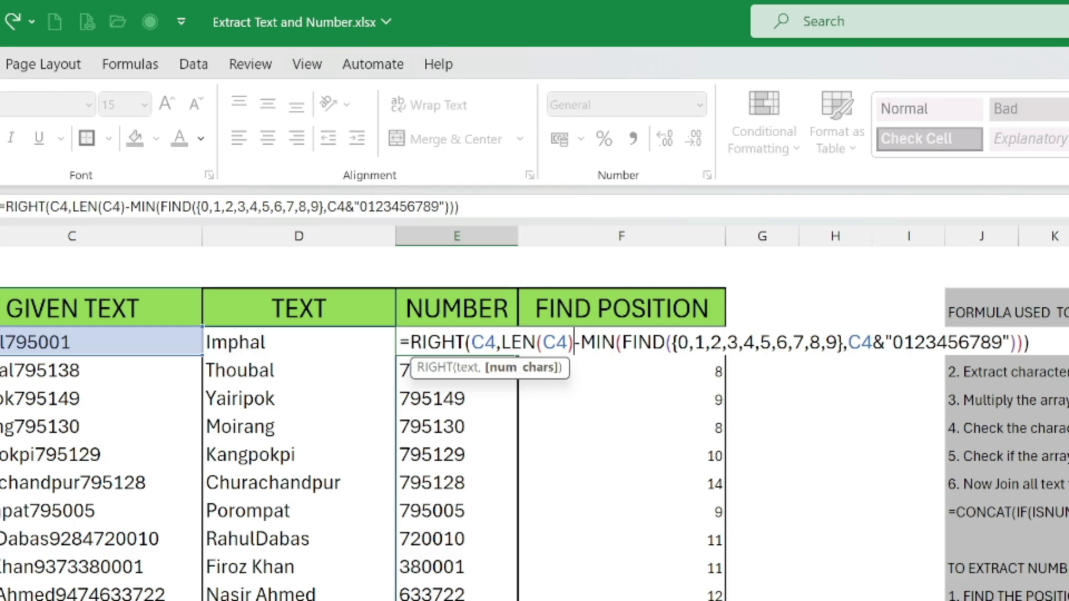
pyautogui.moveTo(1031, 342); pyautogui.dragTo(399, 342)
pyautogui.hotkey('ctrl', 'c')
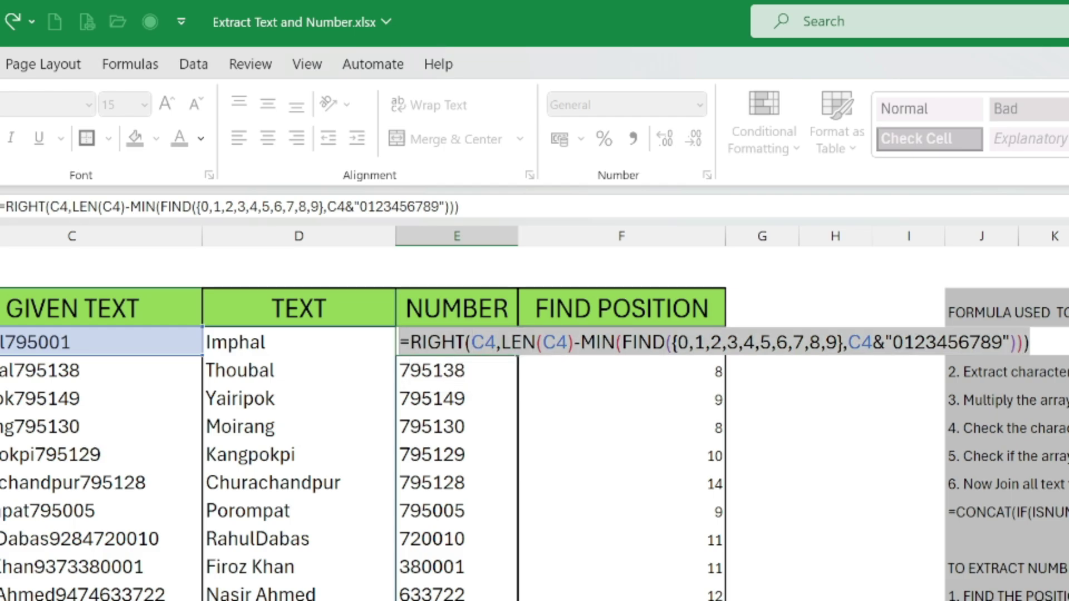
pyautogui.press('F9')
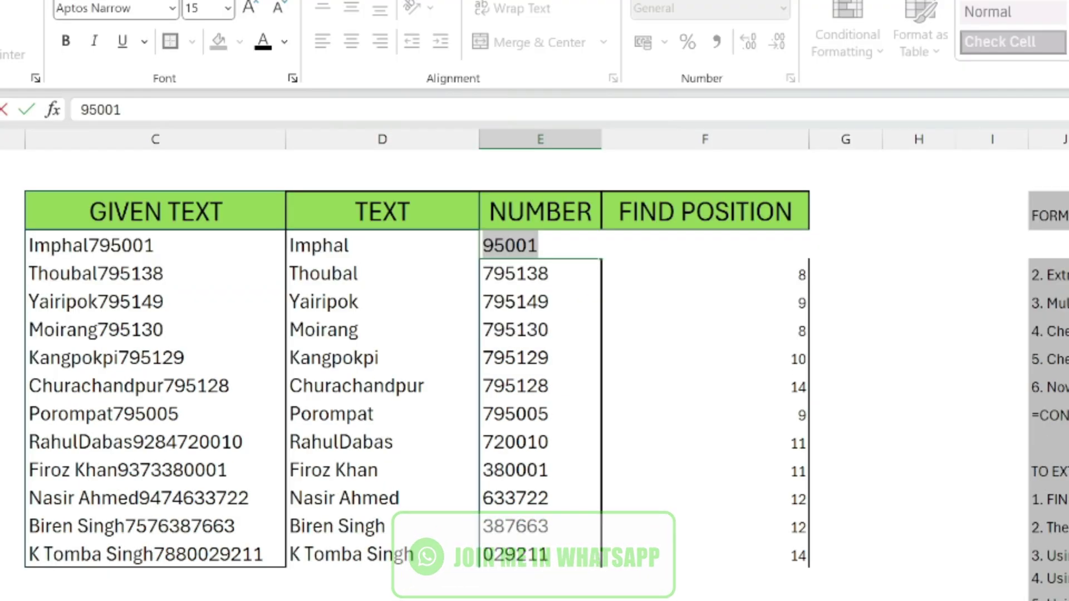
pyautogui.hotkey('ctrl', 'v')
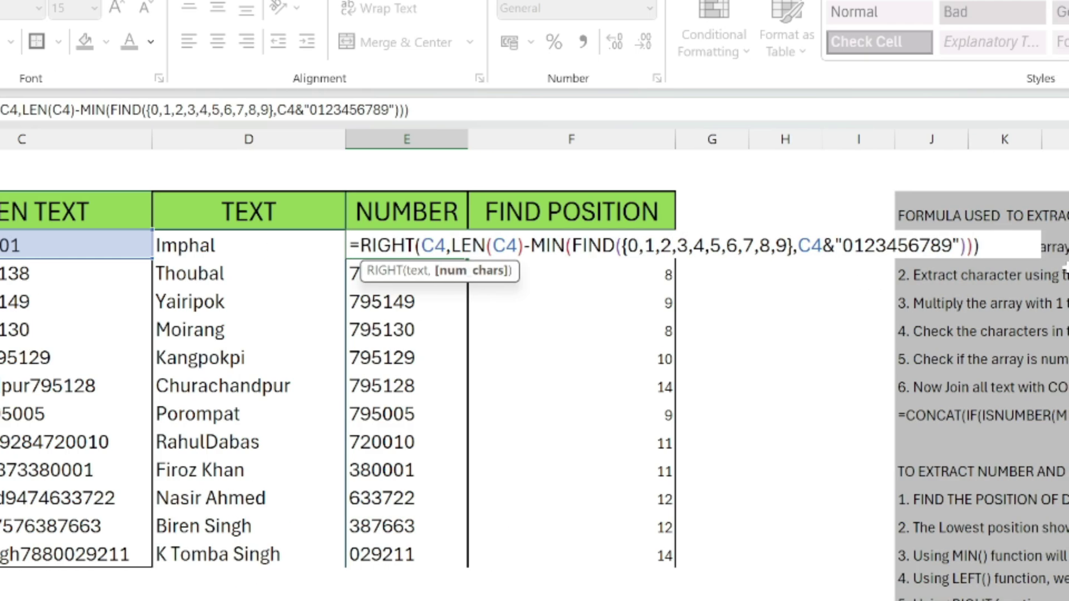
# Add +1 to the character count in E4's RIGHT formula, and replace the old NUMBER formulas in E5:E15 by filling it down
pyautogui.write('+1')
pyautogui.press('Return')
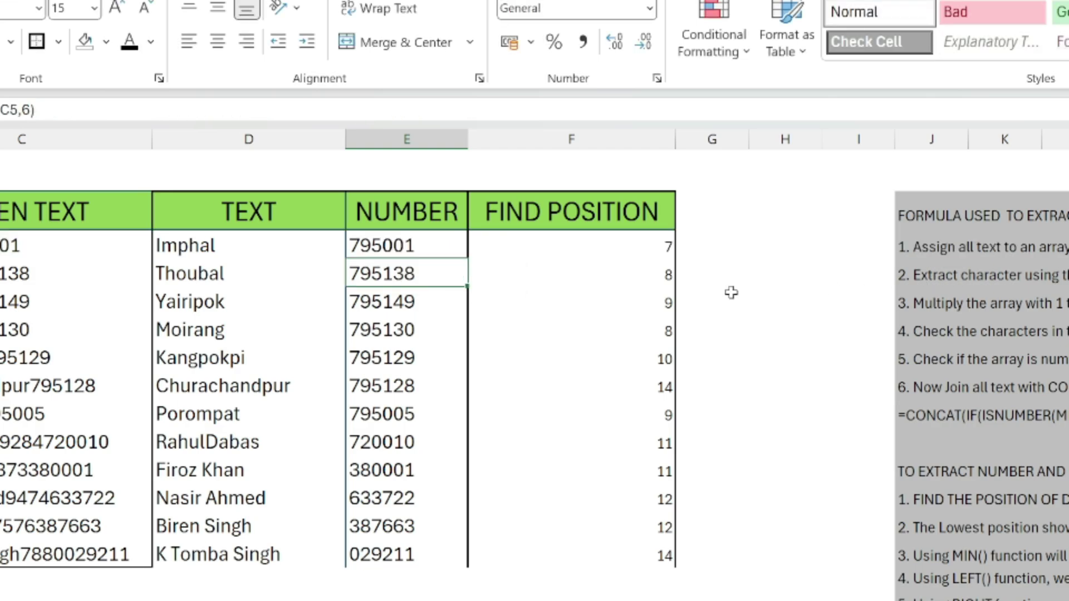
pyautogui.keyDown('shift'); pyautogui.click(397, 557); pyautogui.keyUp('shift')
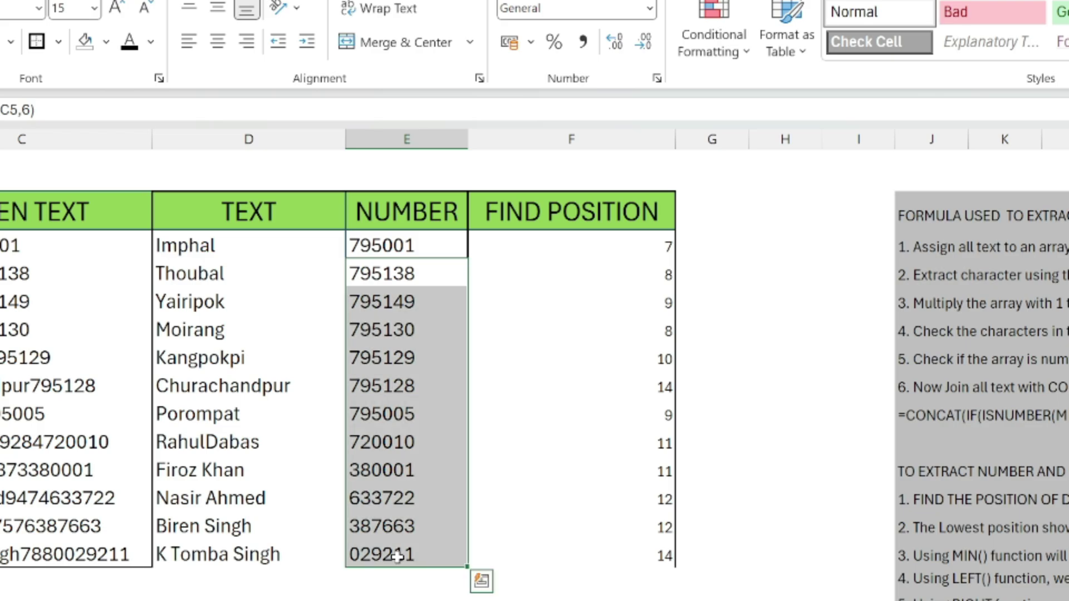
pyautogui.press('Delete')
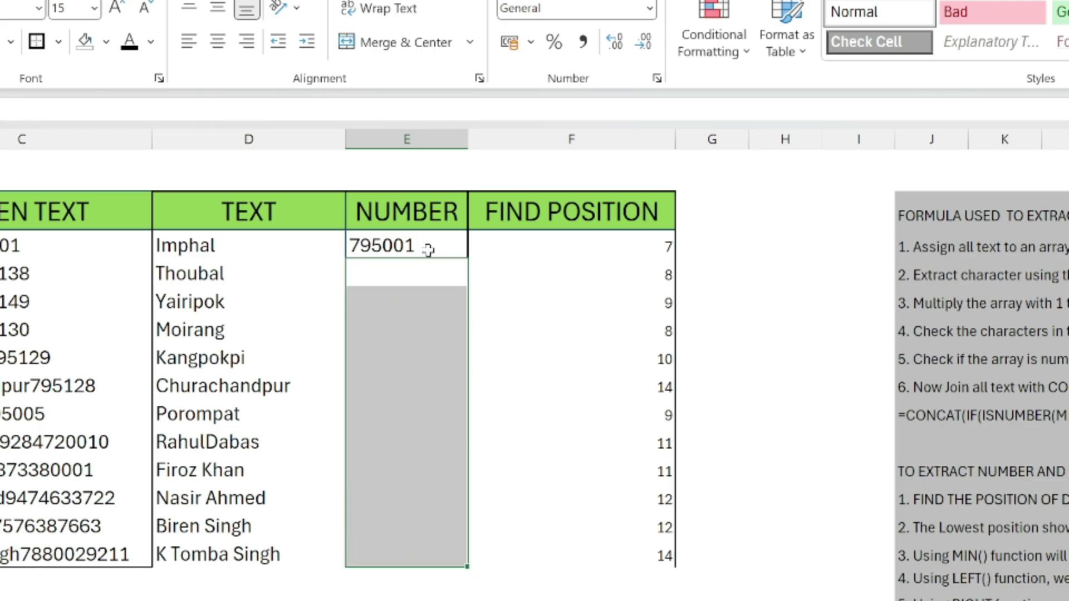
pyautogui.click(428, 250)
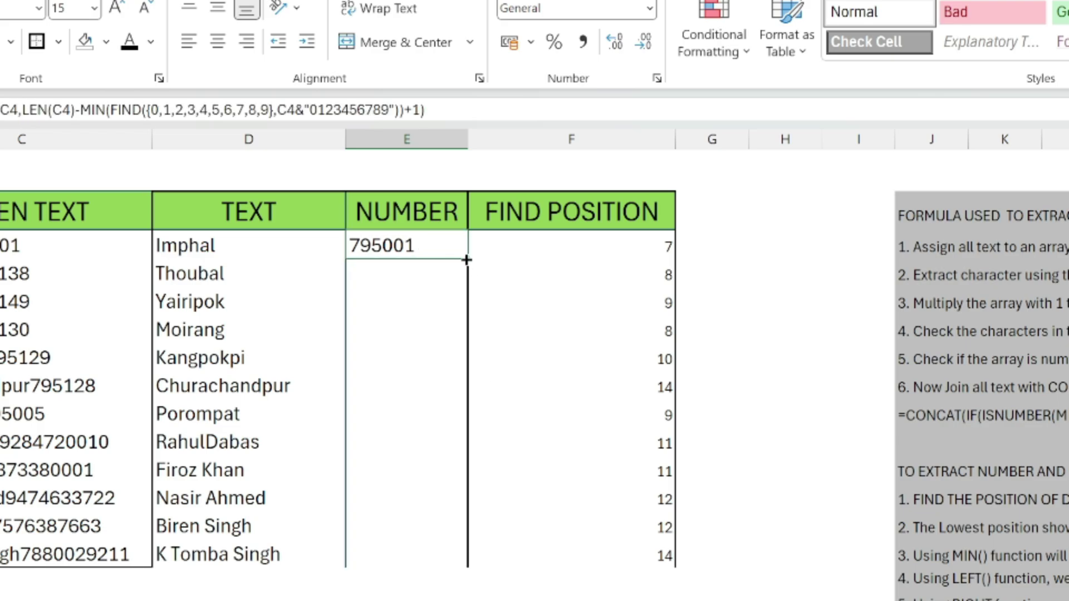
pyautogui.moveTo(467, 259); pyautogui.dragTo(459, 576)
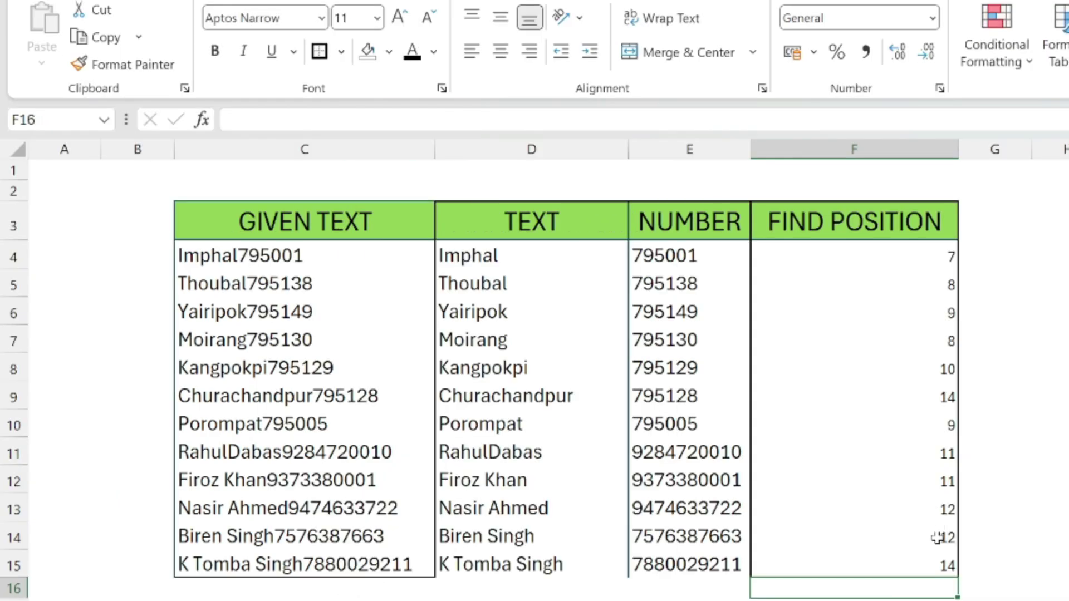
pyautogui.click(658, 527)
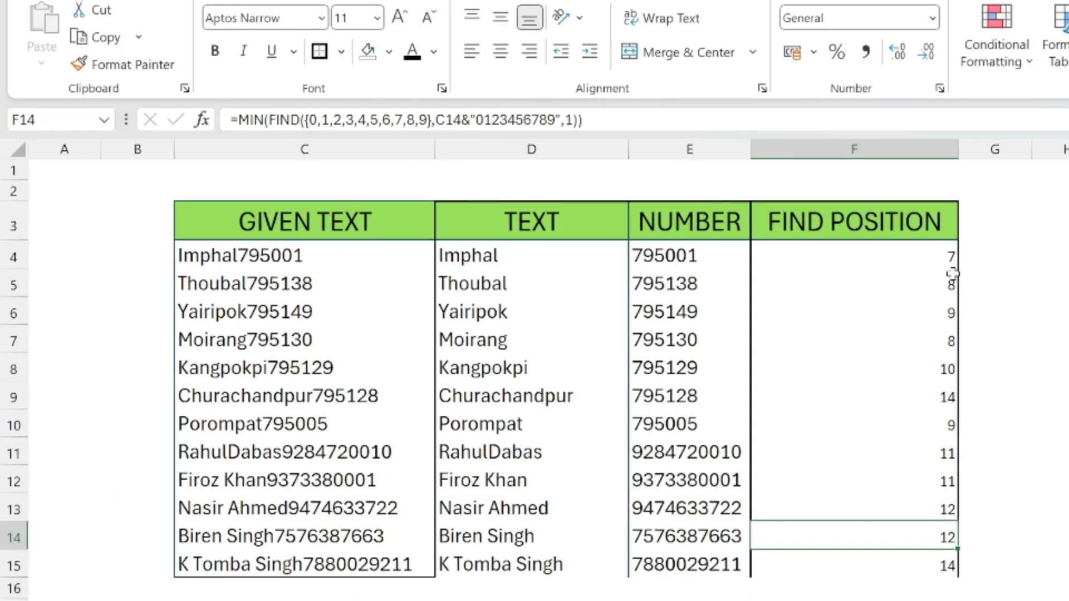
pyautogui.click(932, 262)
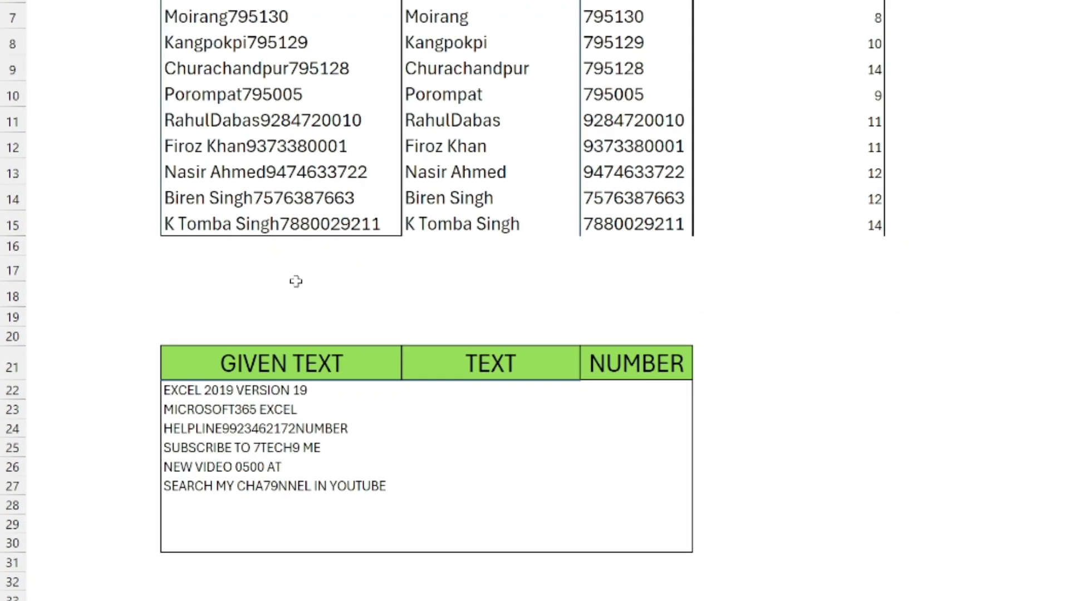
pyautogui.click(246, 394)
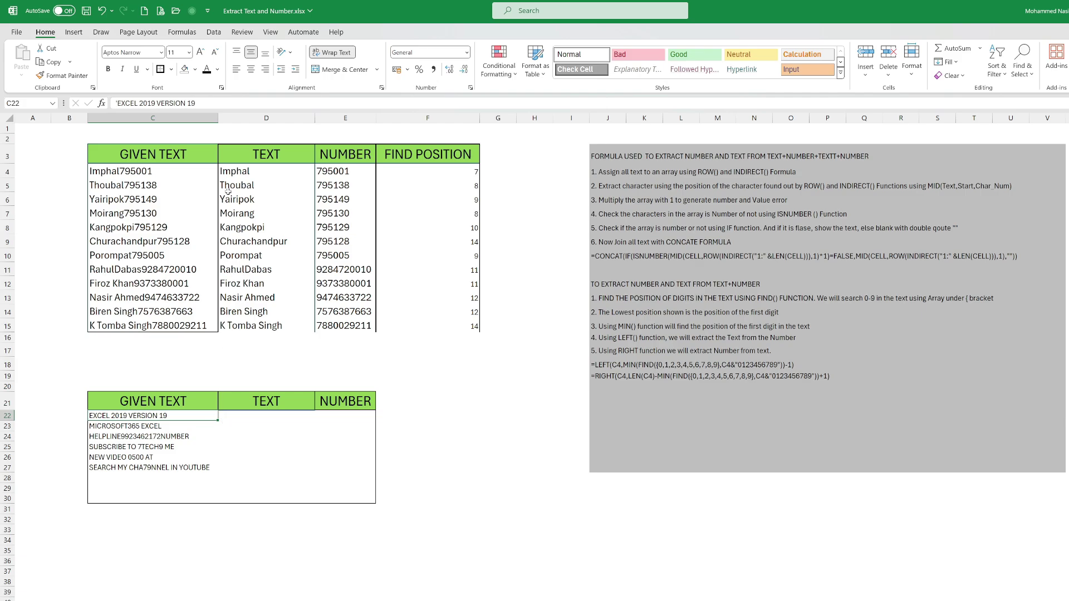
# Copy D4's LEFT formula to D22 in the second table's TEXT column and fill it down through D27
pyautogui.click(235, 173)
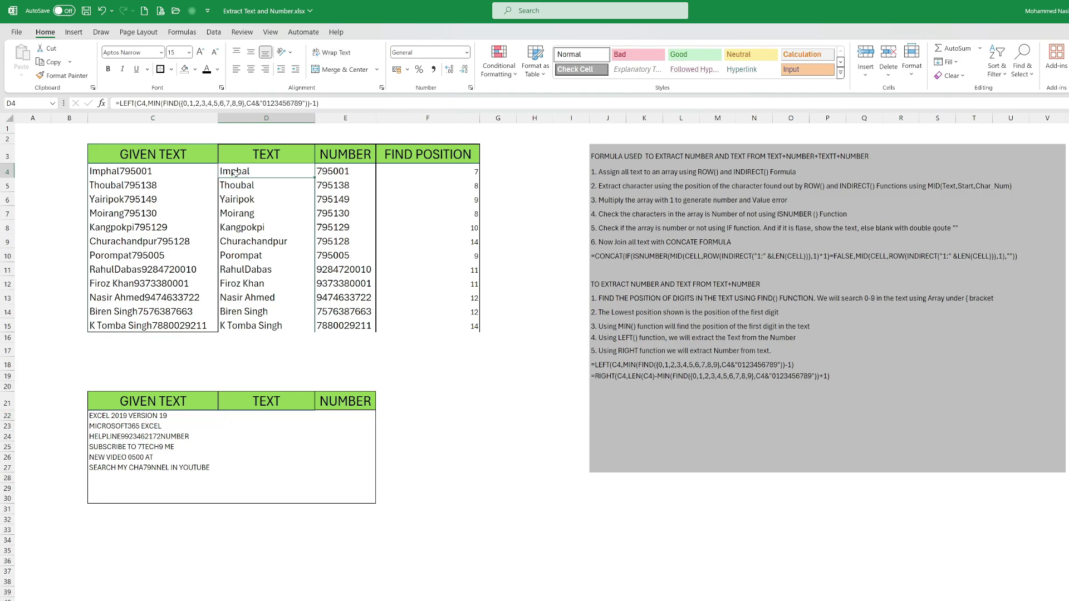
pyautogui.hotkey('ctrl', 'c')
pyautogui.click(258, 418)
pyautogui.hotkey('ctrl', 'v')
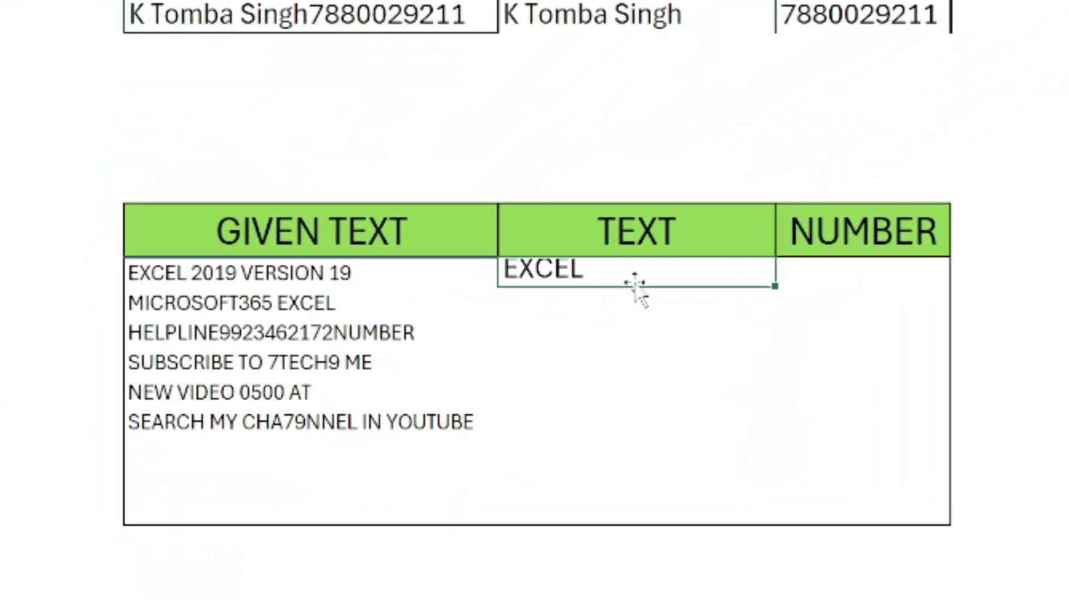
pyautogui.moveTo(775, 287); pyautogui.dragTo(776, 435)
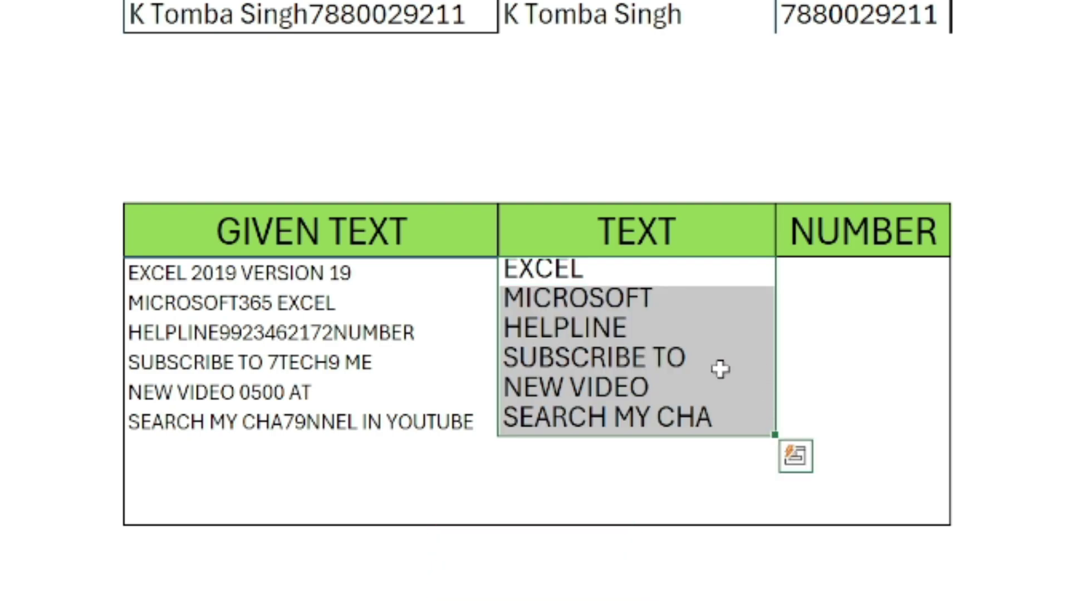